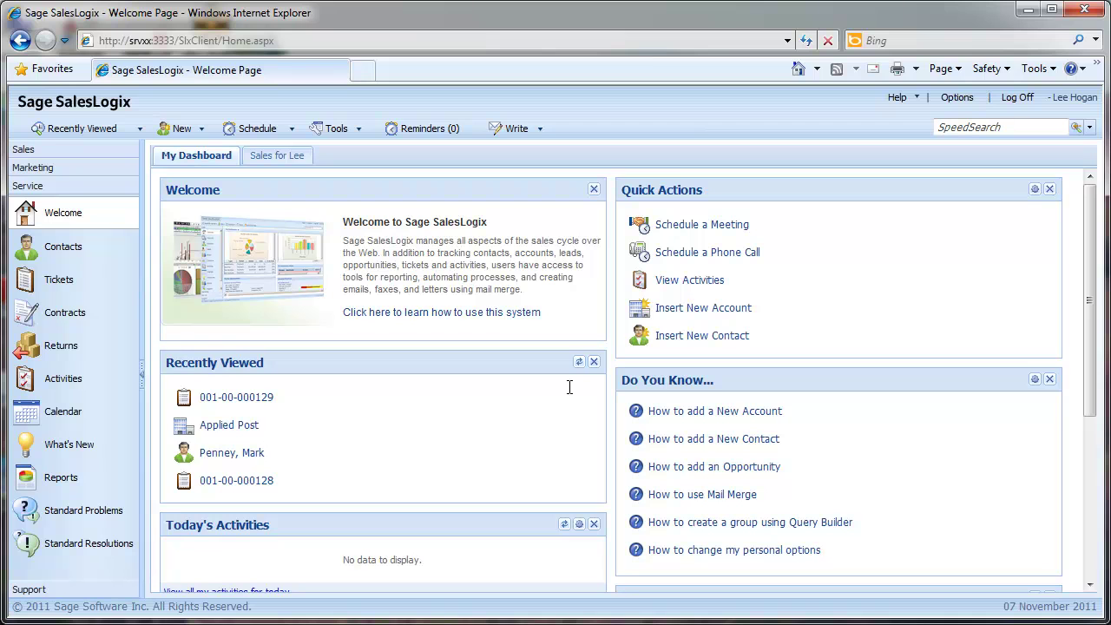
right_click(67, 282)
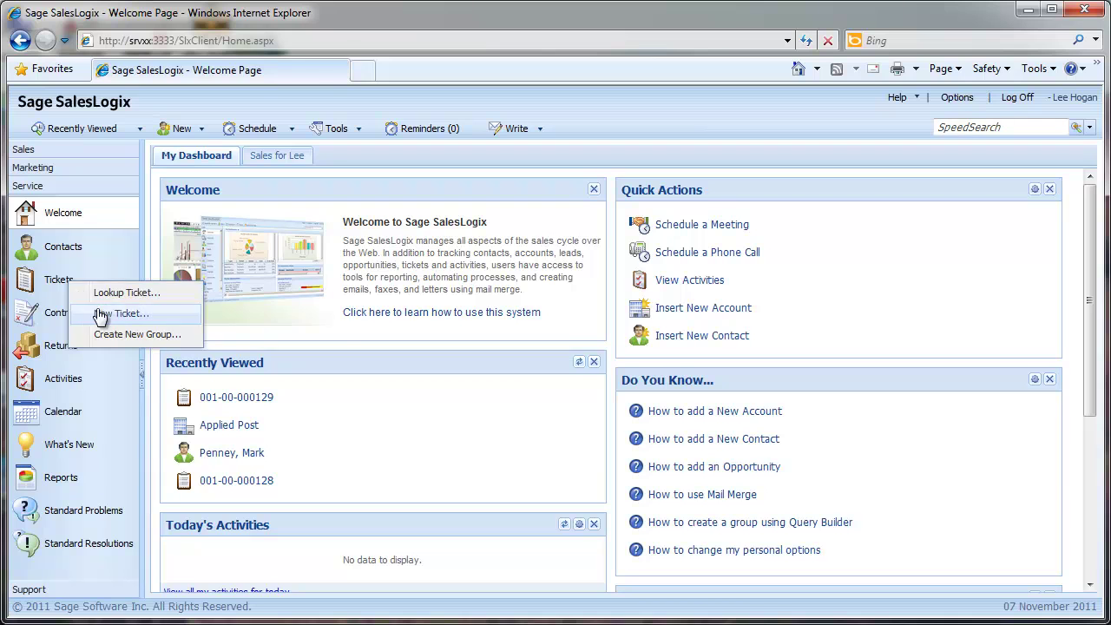
left_click(109, 293)
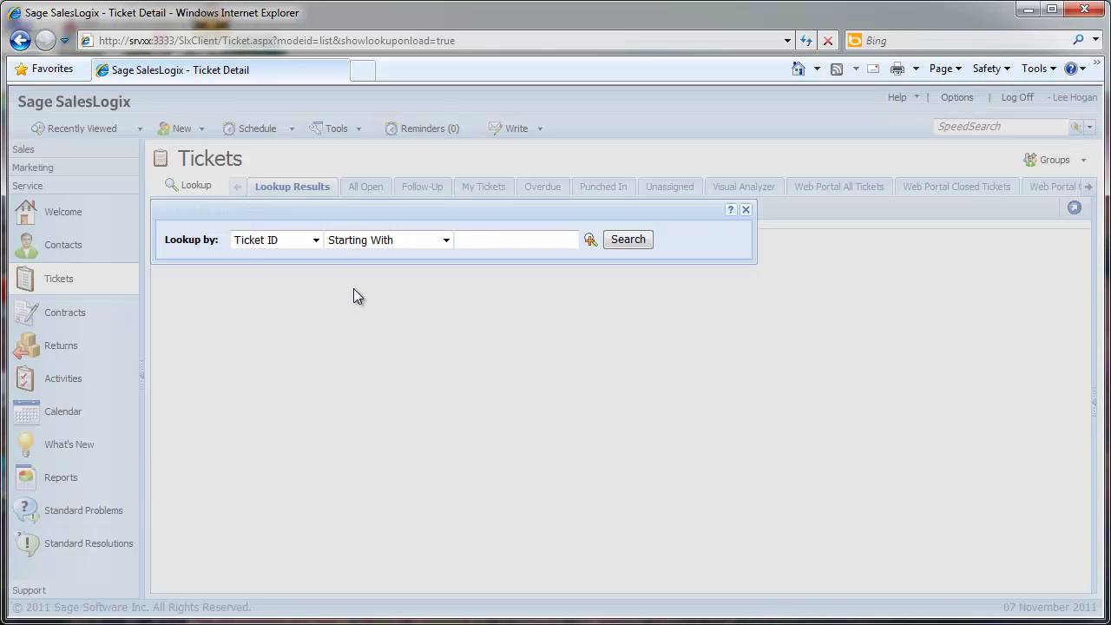
left_click(446, 240)
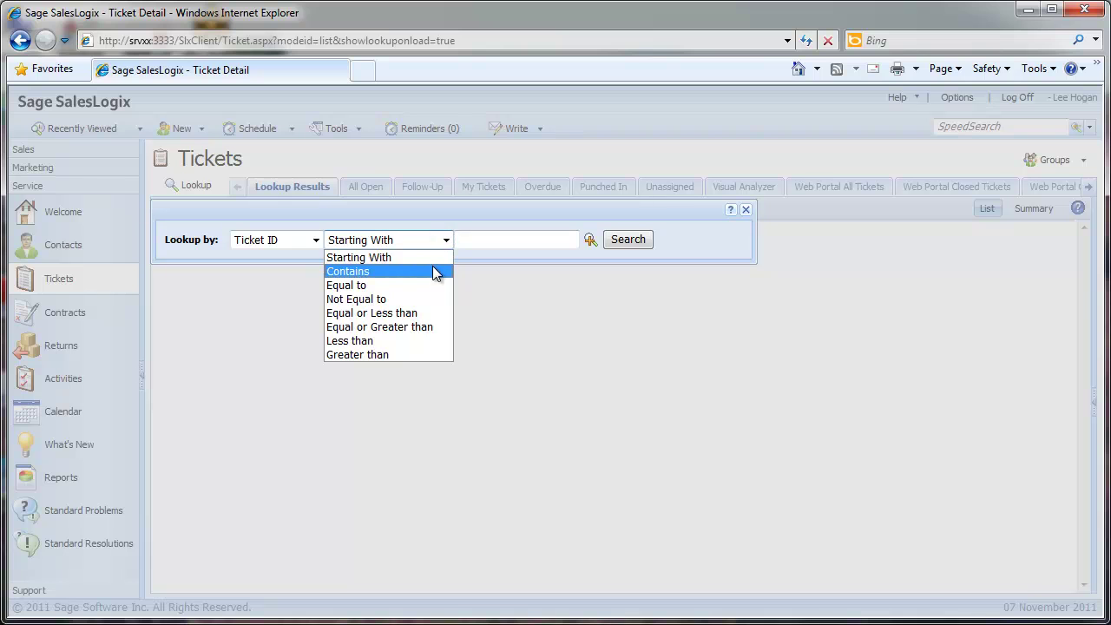
left_click(433, 269)
left_click(464, 240)
type("1")
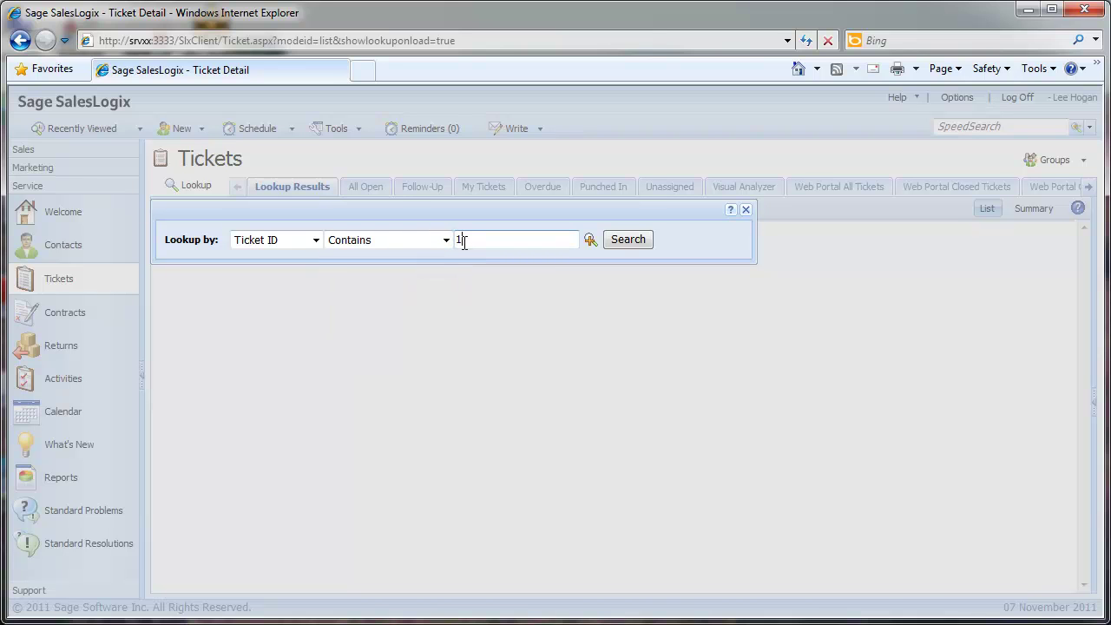
type("28")
left_click(613, 241)
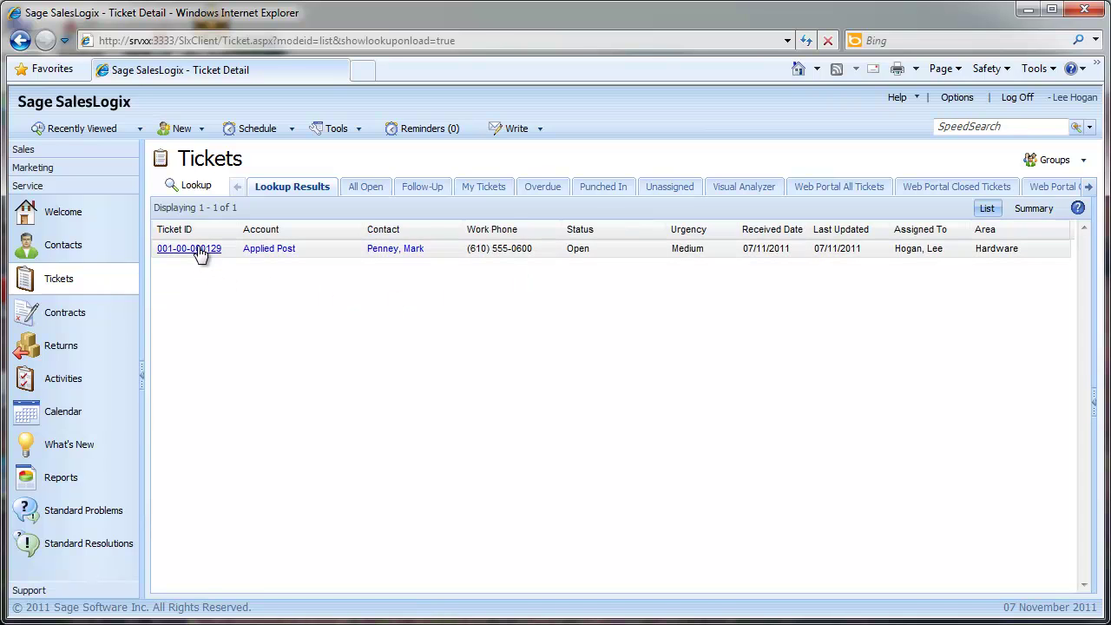
left_click(197, 247)
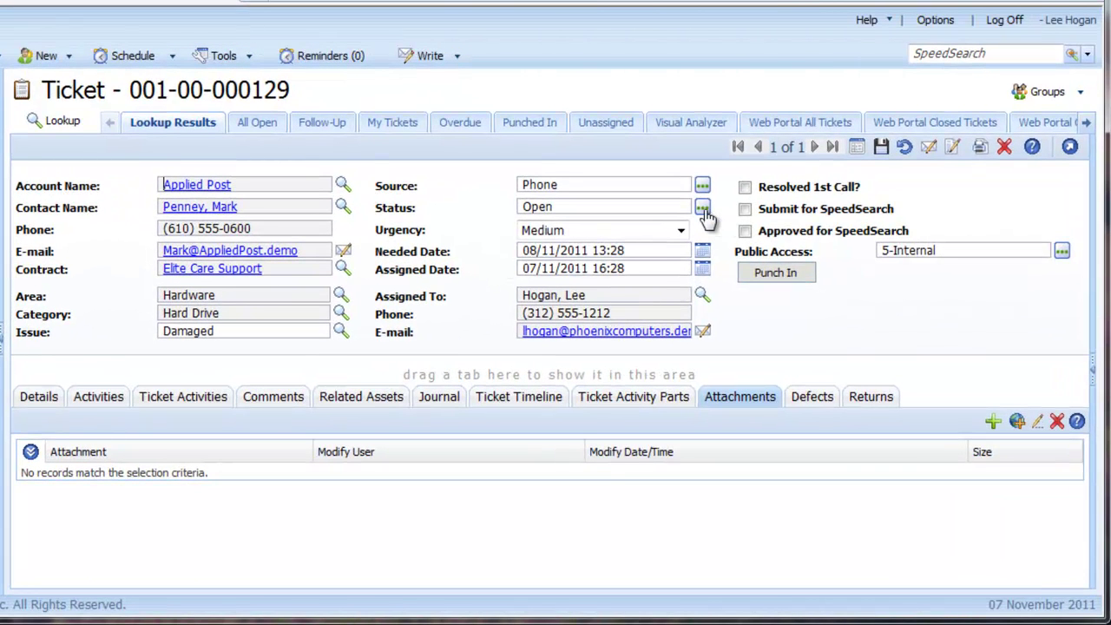
Step: Change the ticket status from Open to In Process and save it
left_click(703, 210)
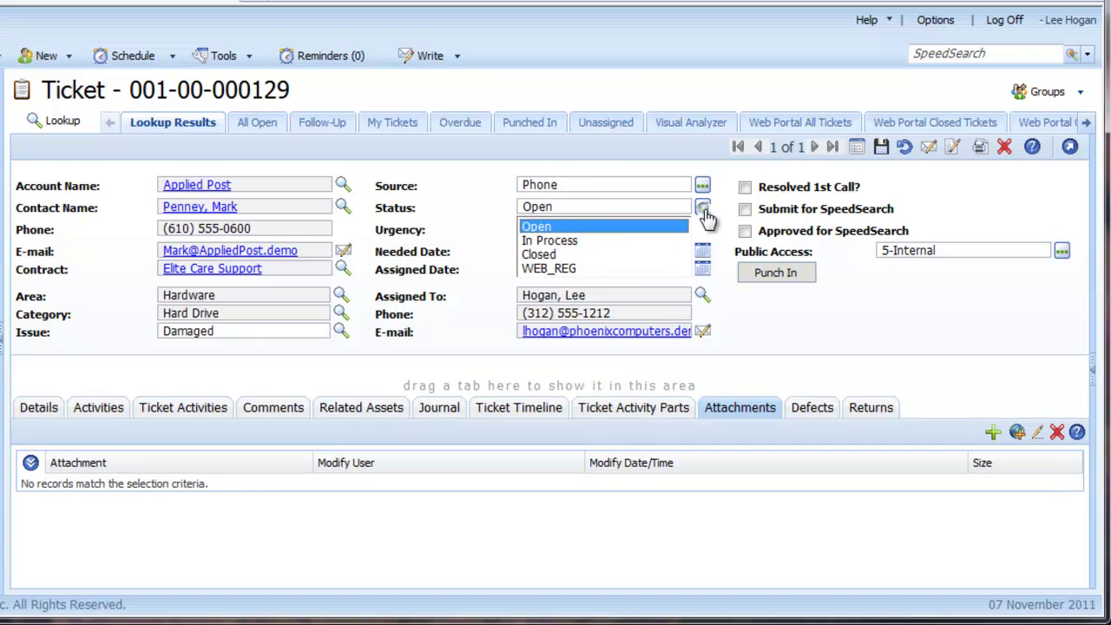
left_click(583, 241)
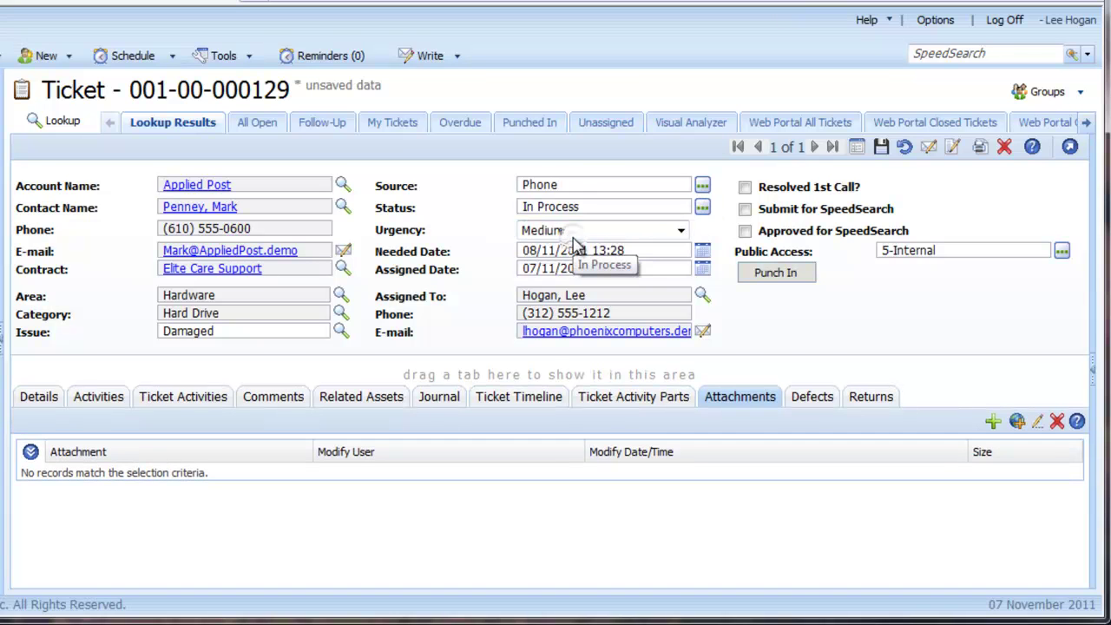
left_click(882, 149)
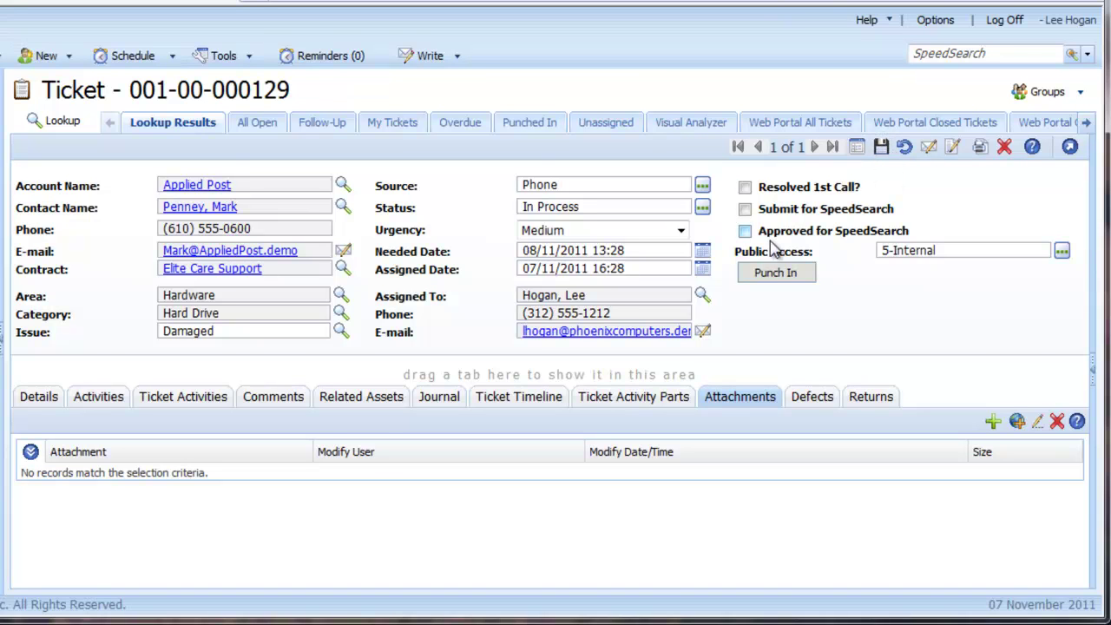
Step: Check the status change in the Journal audit trail, then return to Details
left_click(444, 398)
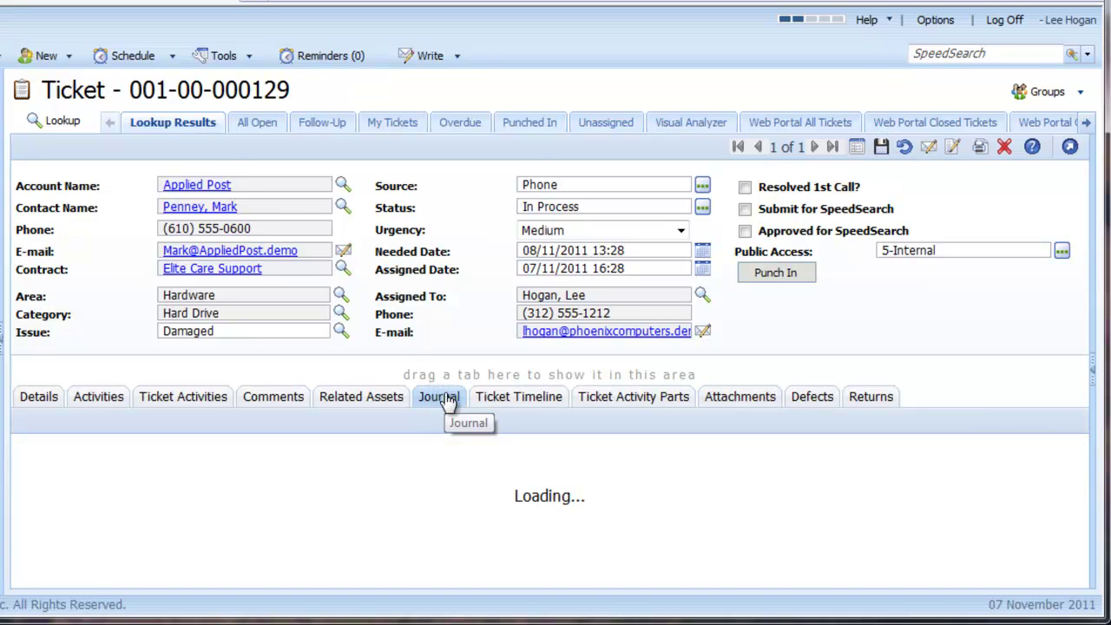
scroll(485, 501, "down", 1)
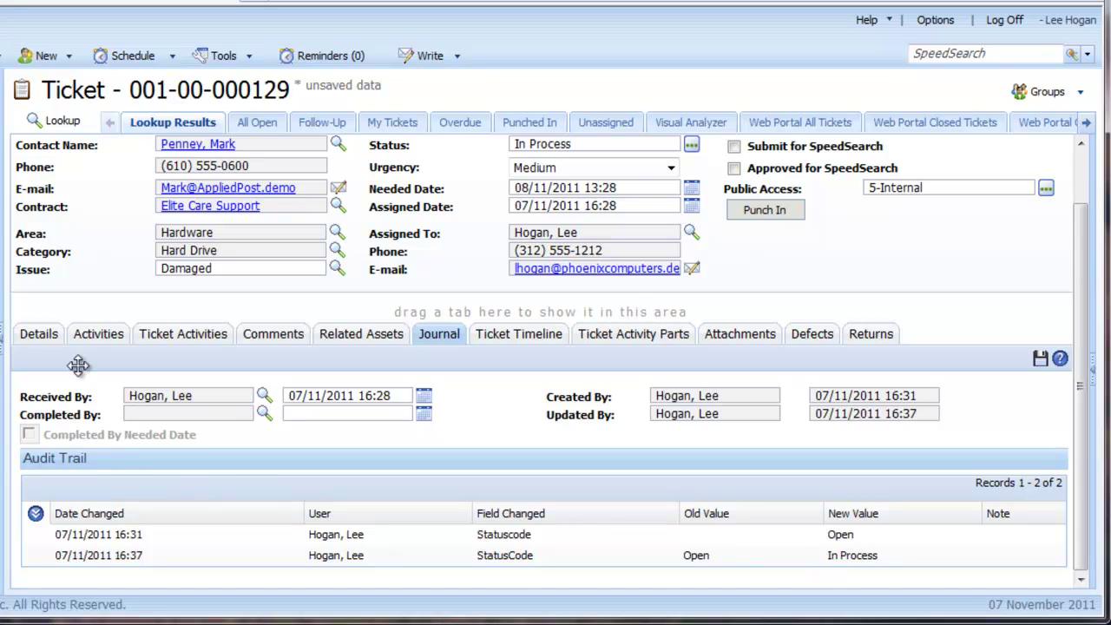
left_click(52, 341)
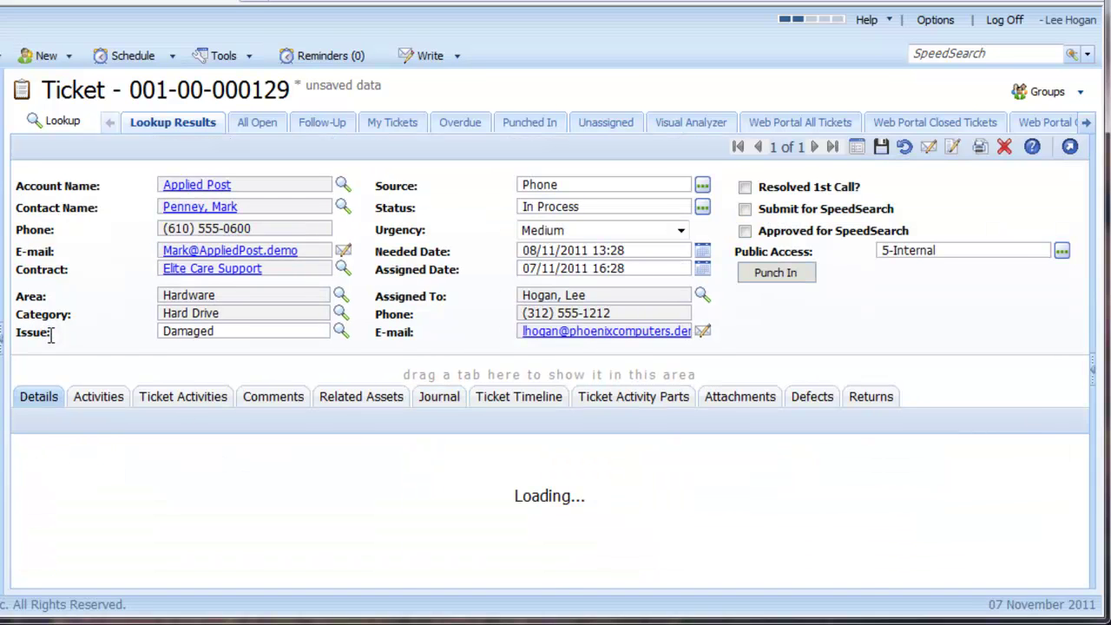
Step: Schedule a 30-minute to-do regarding 'Research' with notes 'Research the problem on test unit'
left_click(98, 397)
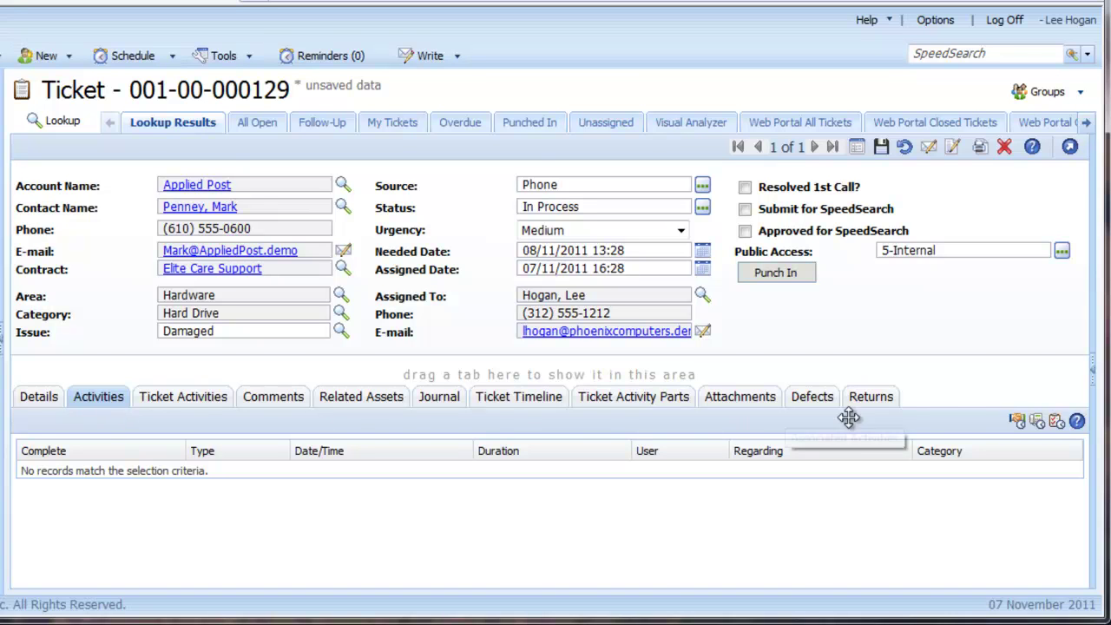
left_click(1057, 423)
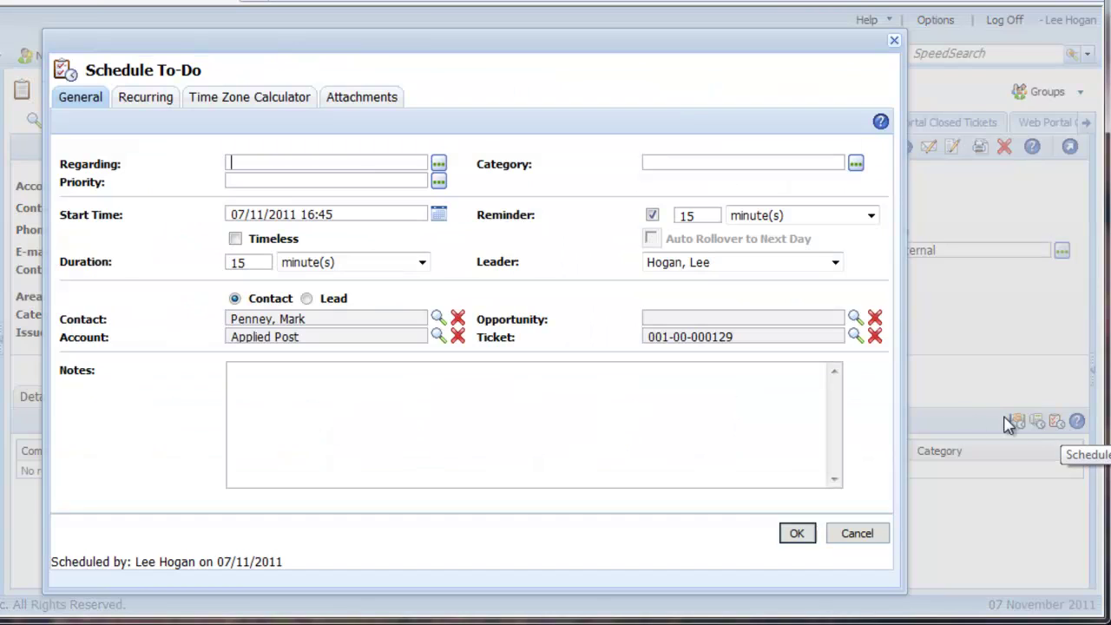
left_click(344, 163)
type("Res")
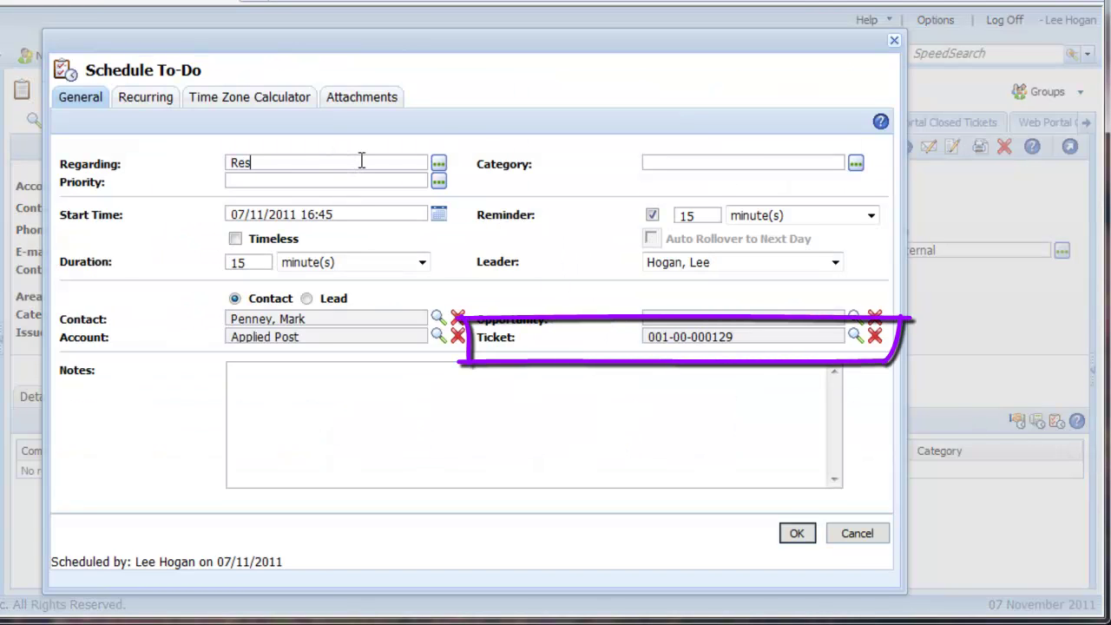
type("earch")
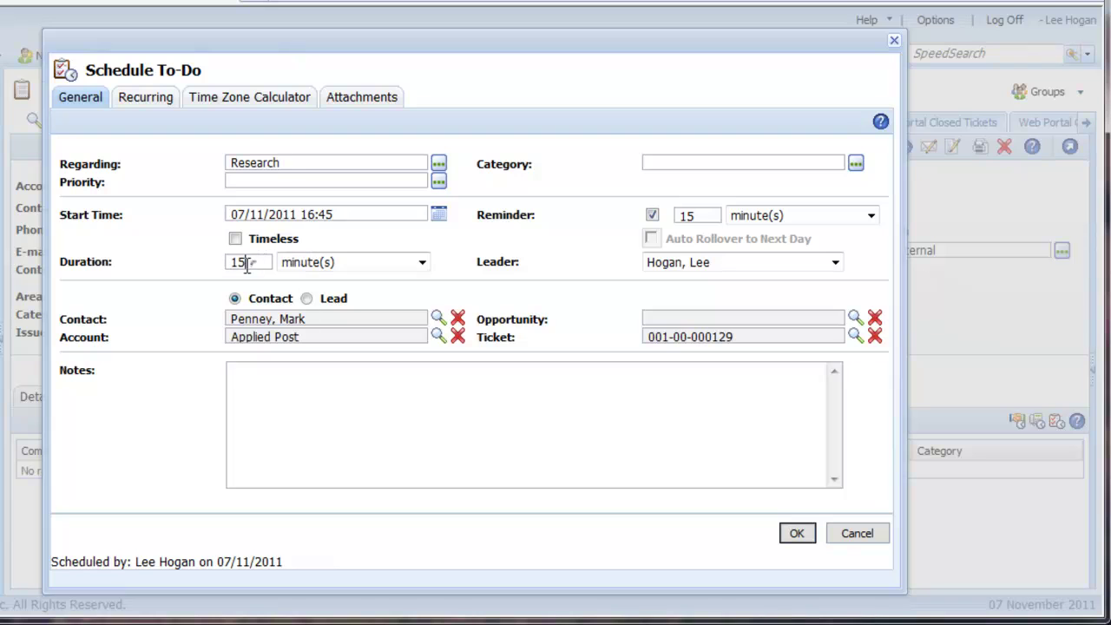
left_click_drag(250, 263, 224, 265)
type("30")
left_click(491, 379)
type("Research the pr")
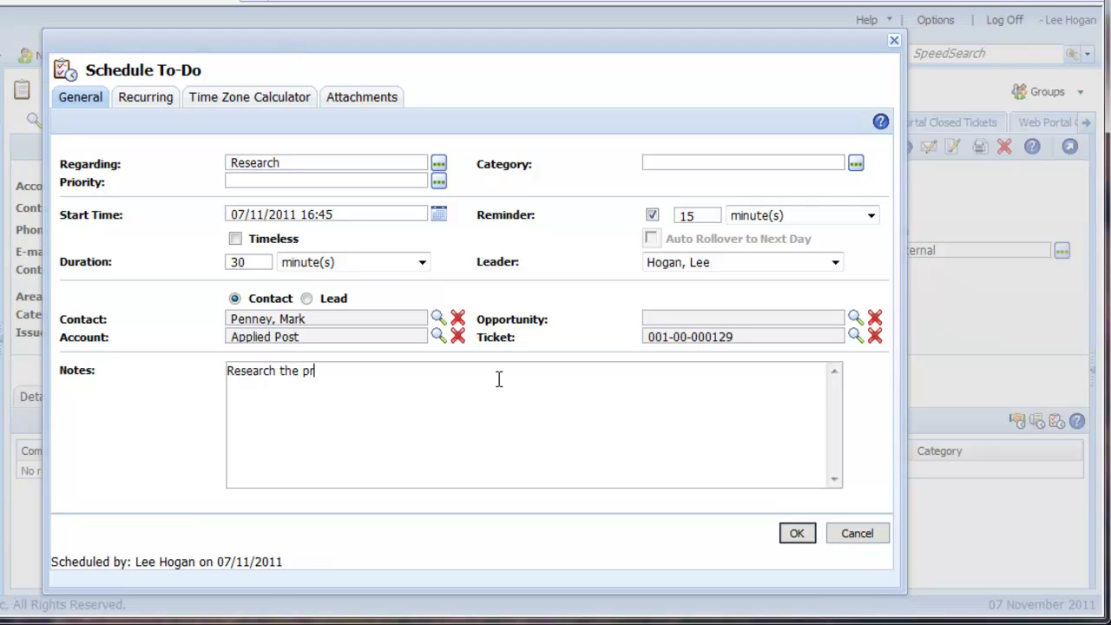
type("oblem on test unit")
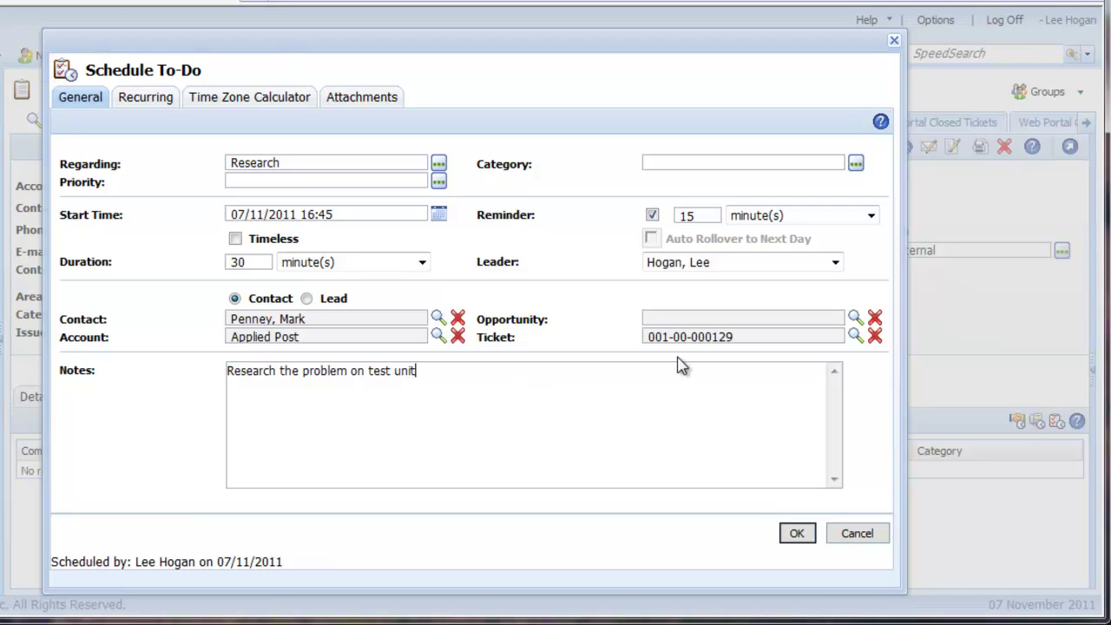
Step: Save the Research to-do and verify it on the Ticket Timeline and Activities list
left_click(799, 533)
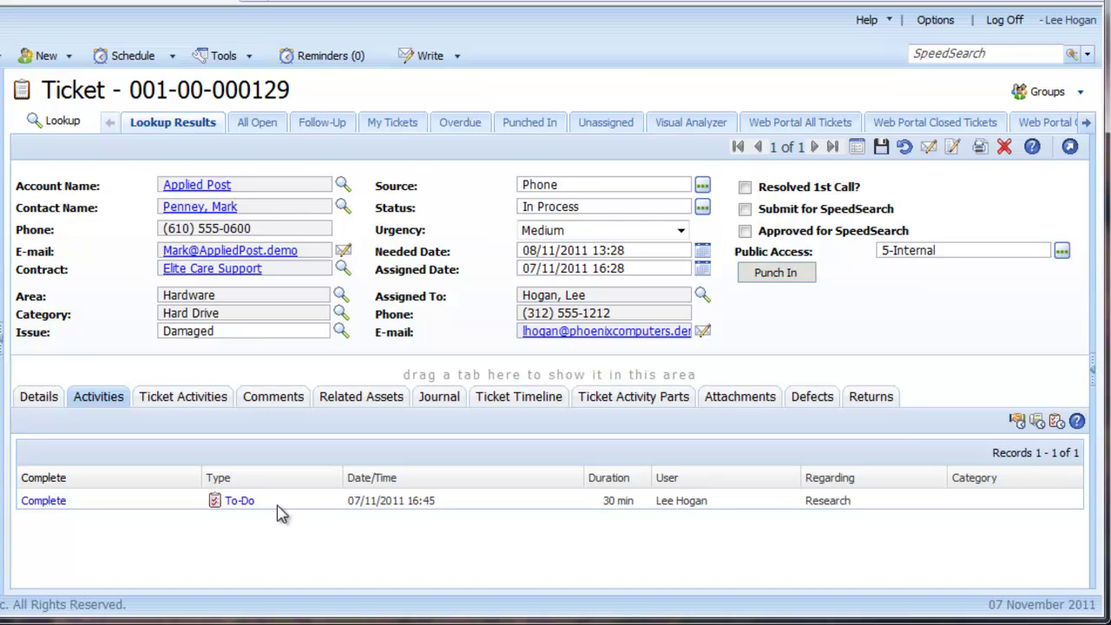
left_click(513, 399)
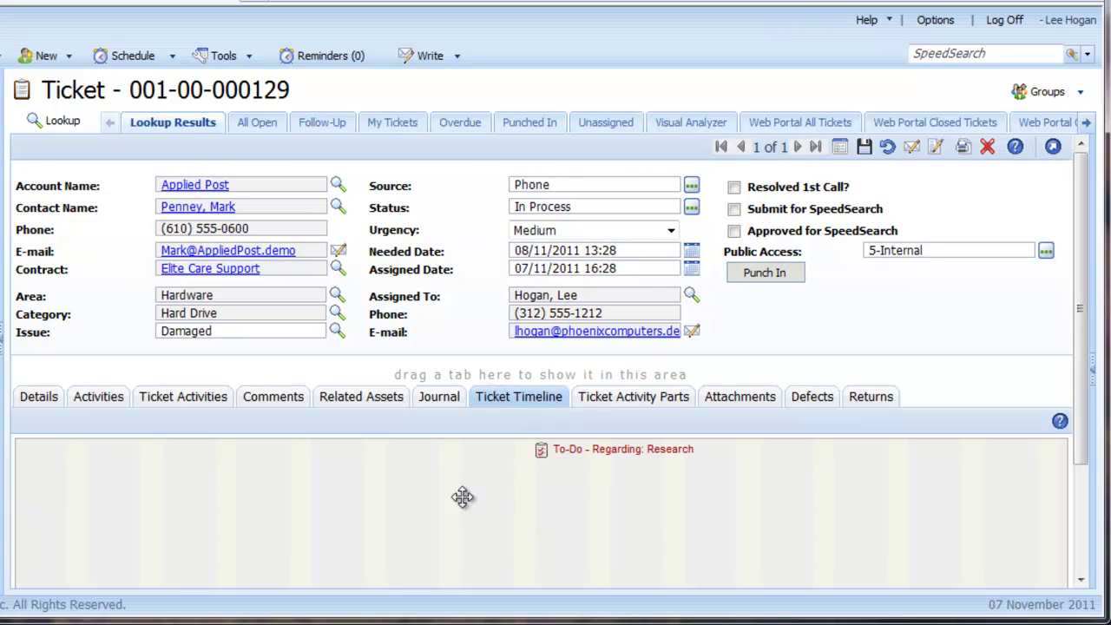
left_click(99, 397)
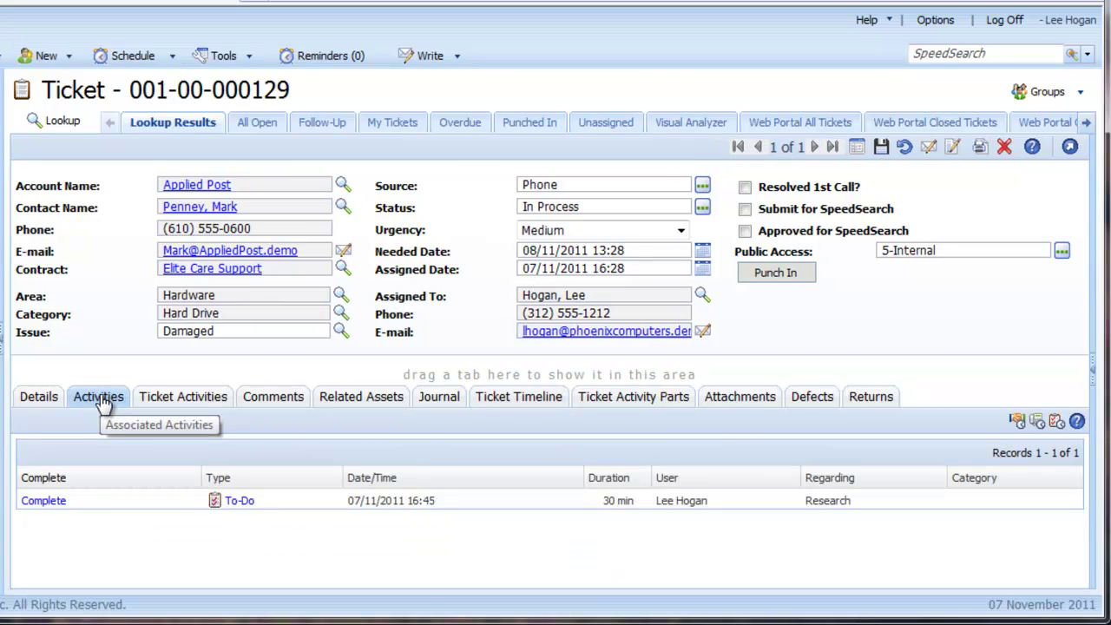
Step: Complete the Research to-do now, noting 'Research done -probably needs new unit'
left_click(45, 501)
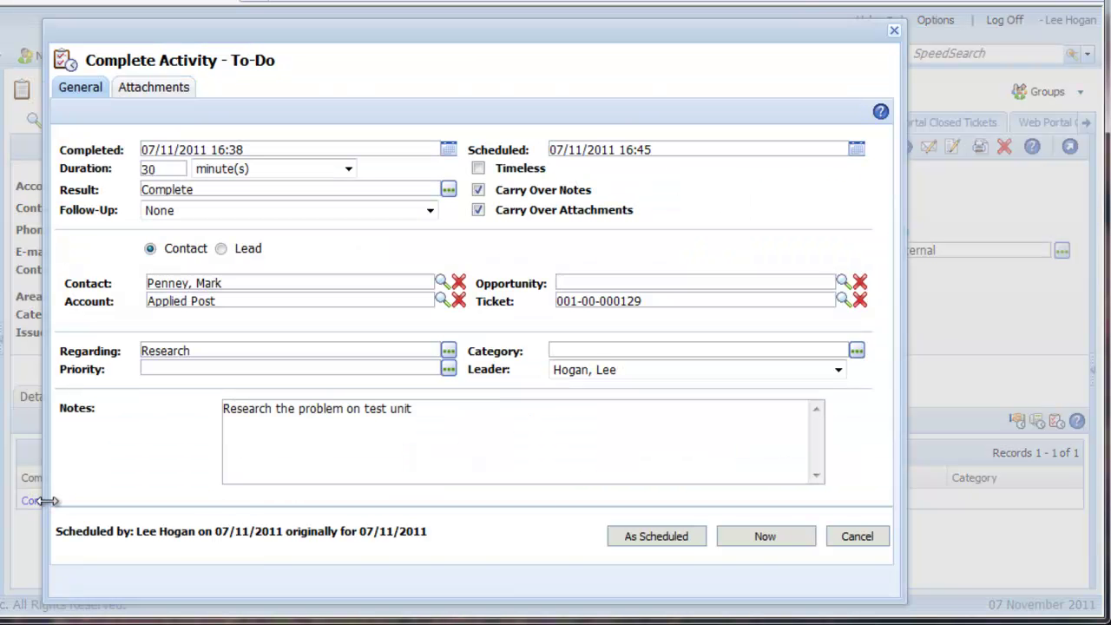
left_click(224, 408)
key("Return")
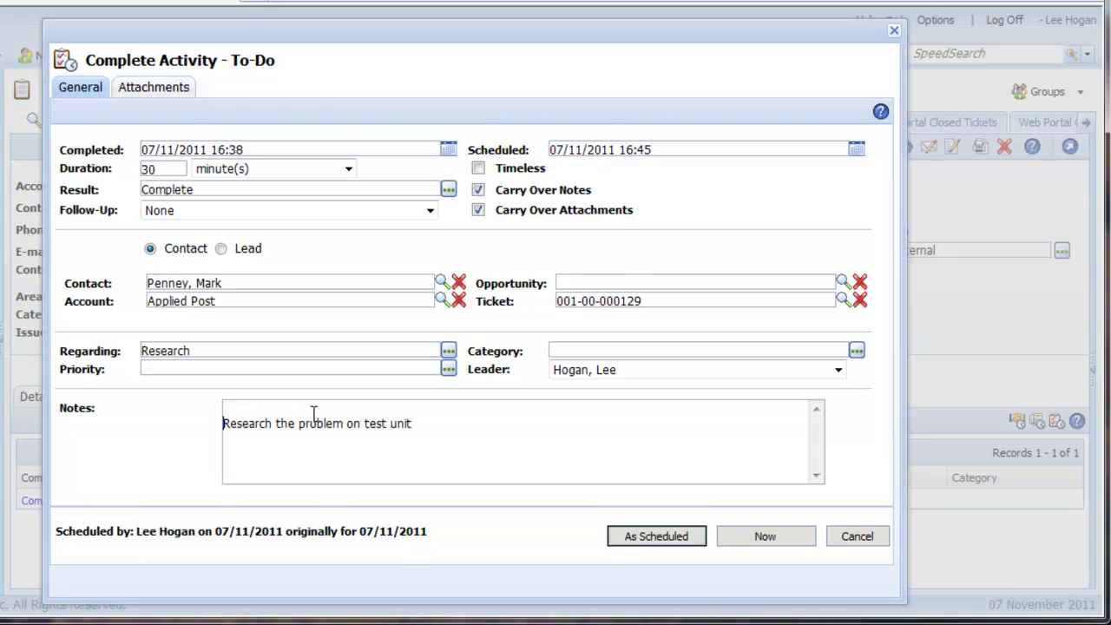
key("Return")
key("Up")
key("Up")
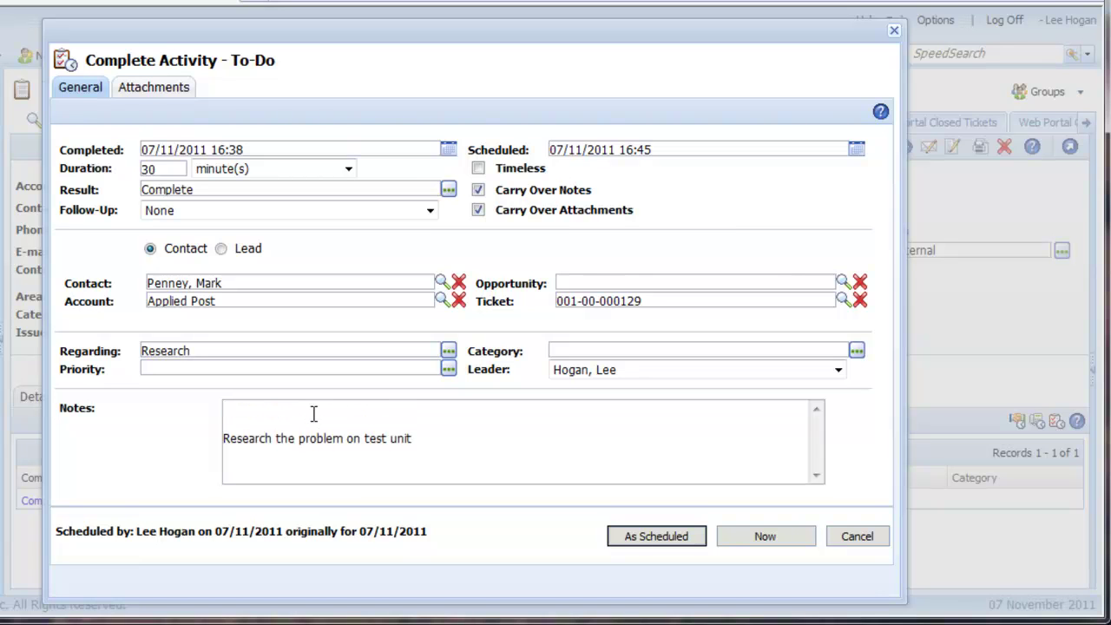
type("Research done -probably ")
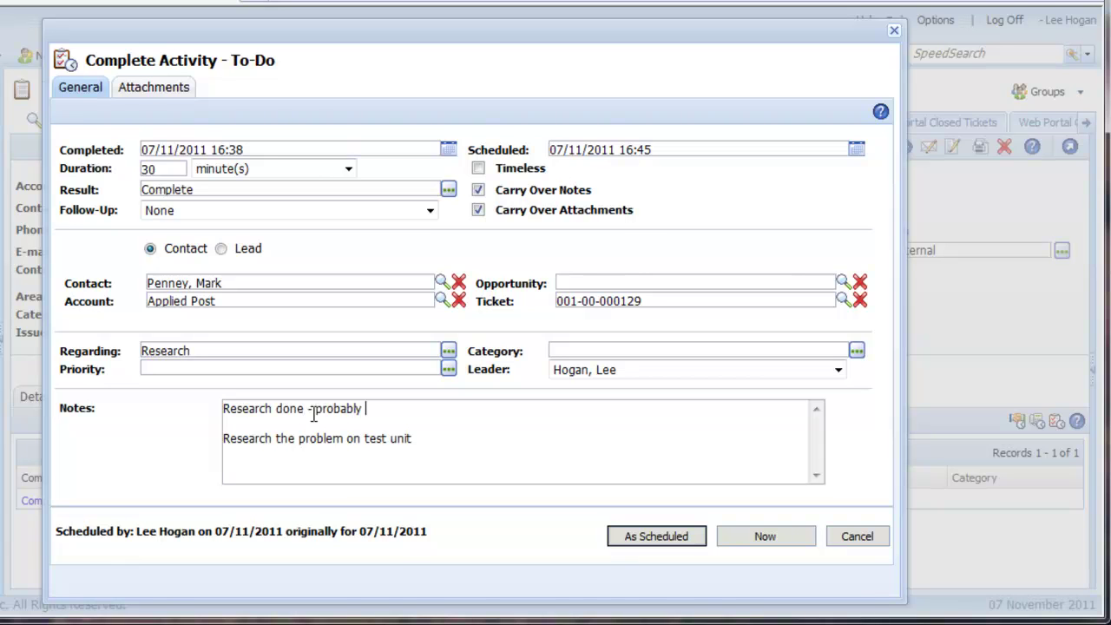
type("needs new unit")
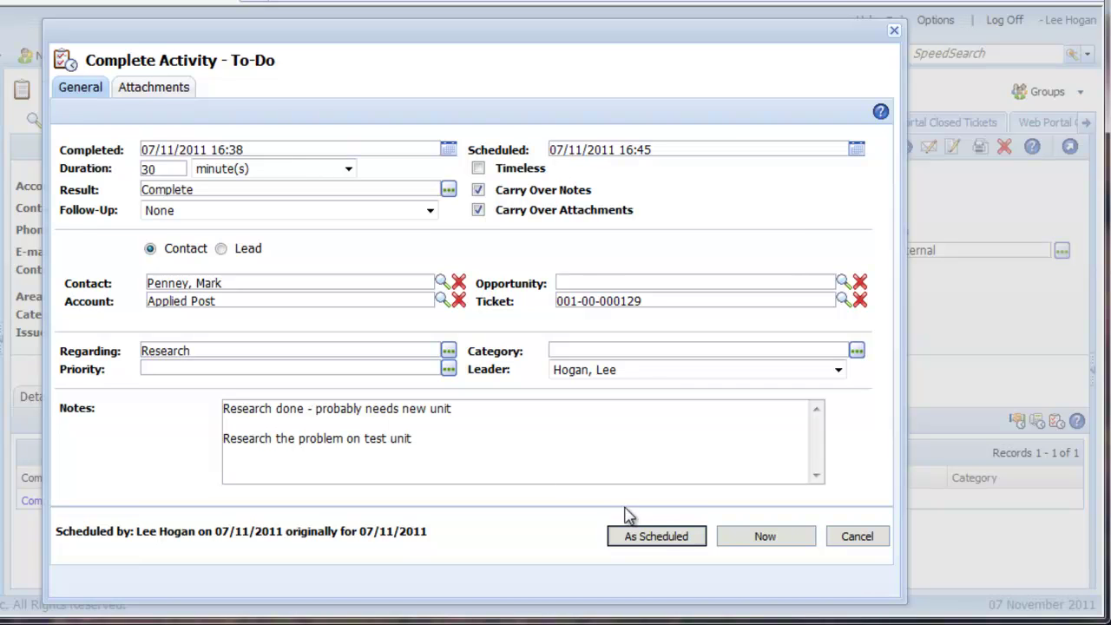
left_click(762, 538)
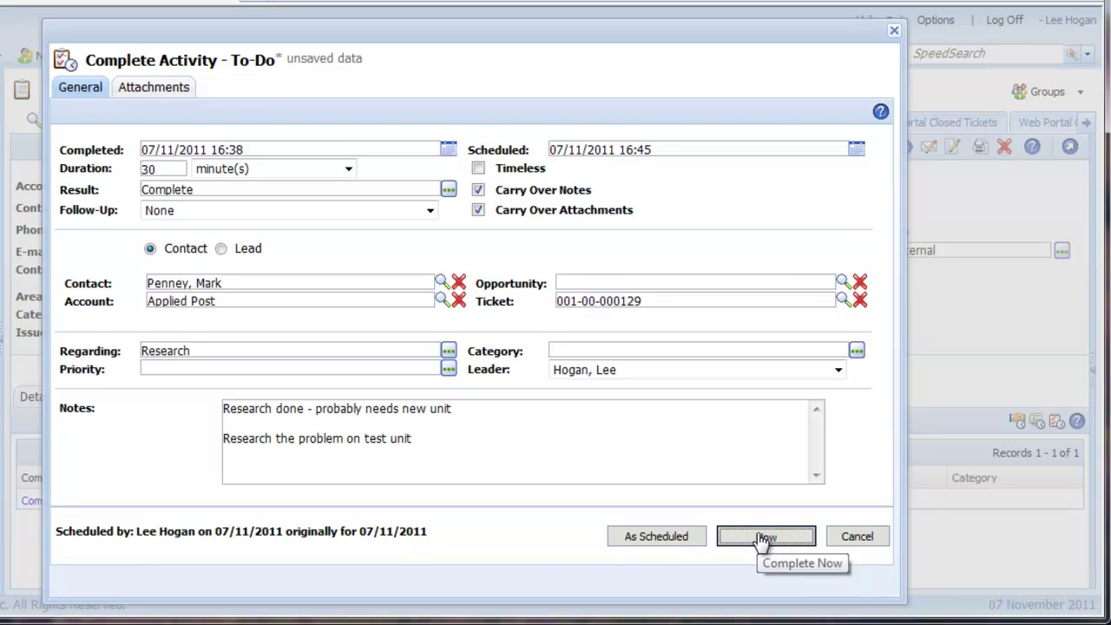
left_click(762, 538)
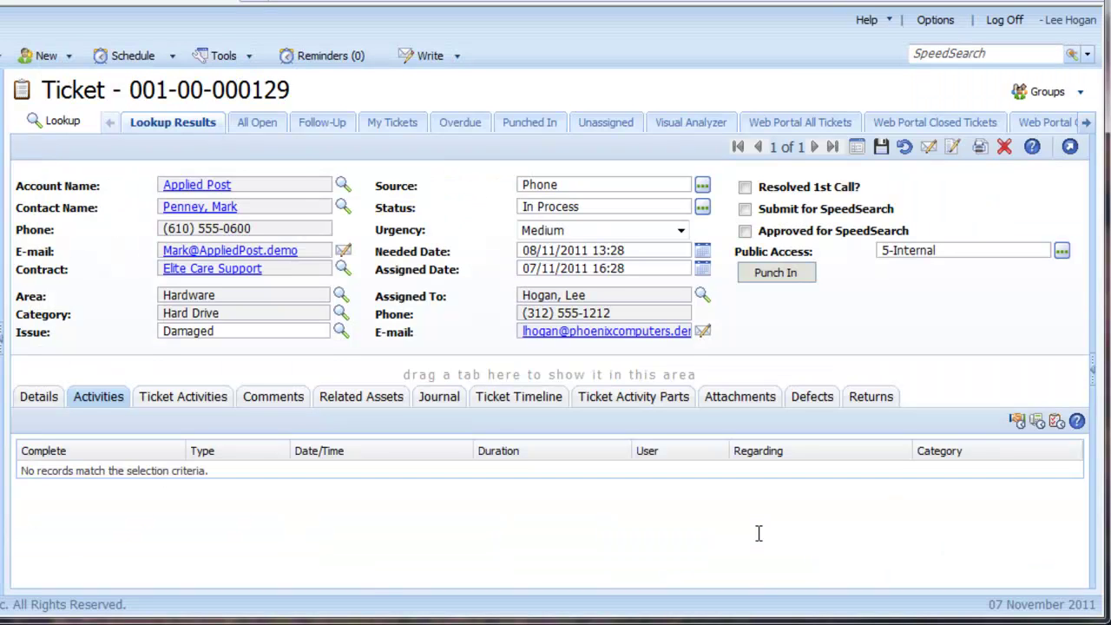
Step: Save a ticket comment 'called customer to explain site visit required'
left_click(187, 399)
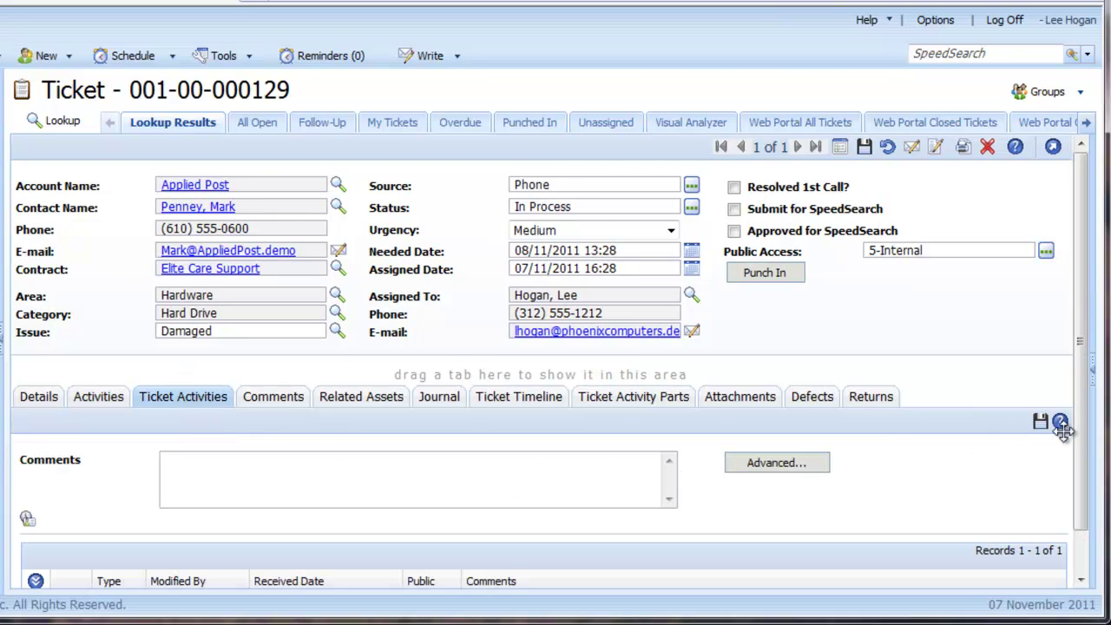
scroll(1076, 434, "down", 1)
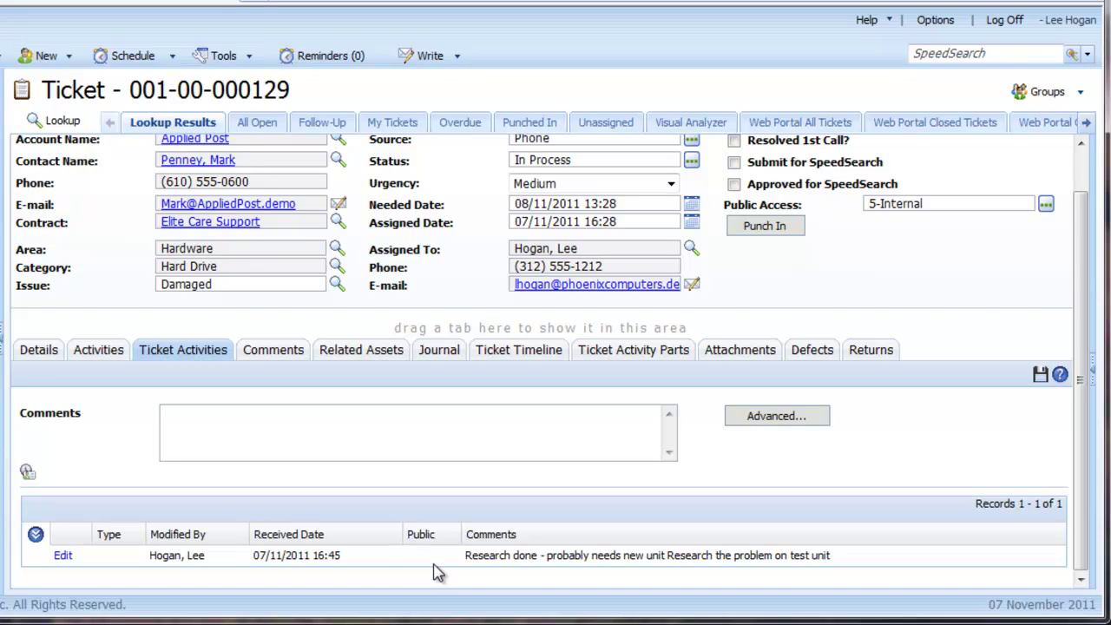
left_click(230, 422)
type("called customer to explain")
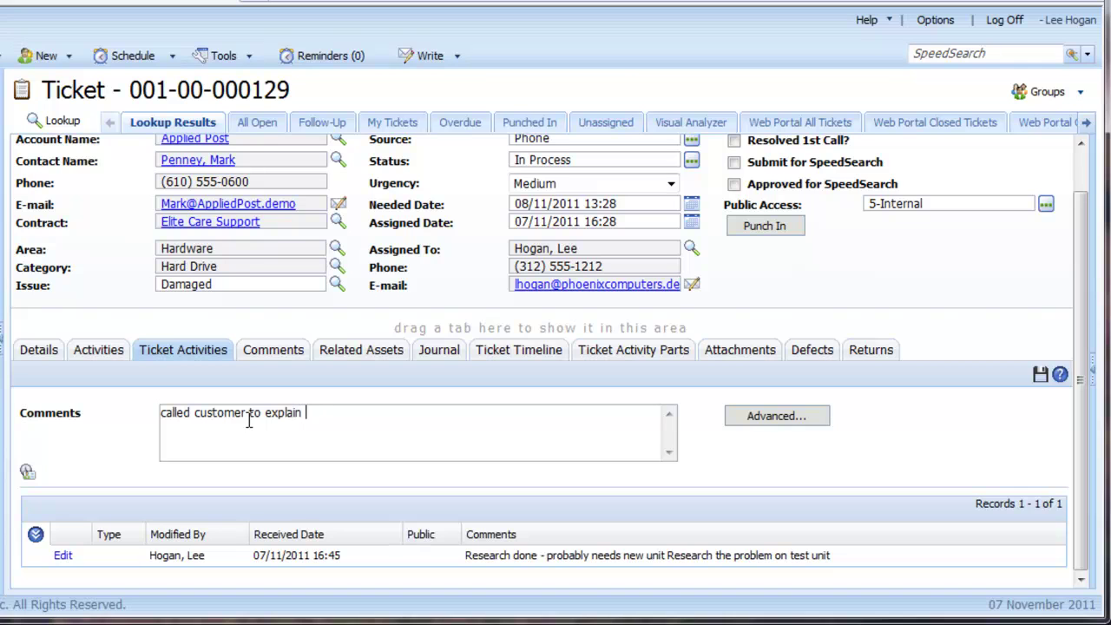
type(" site visit required")
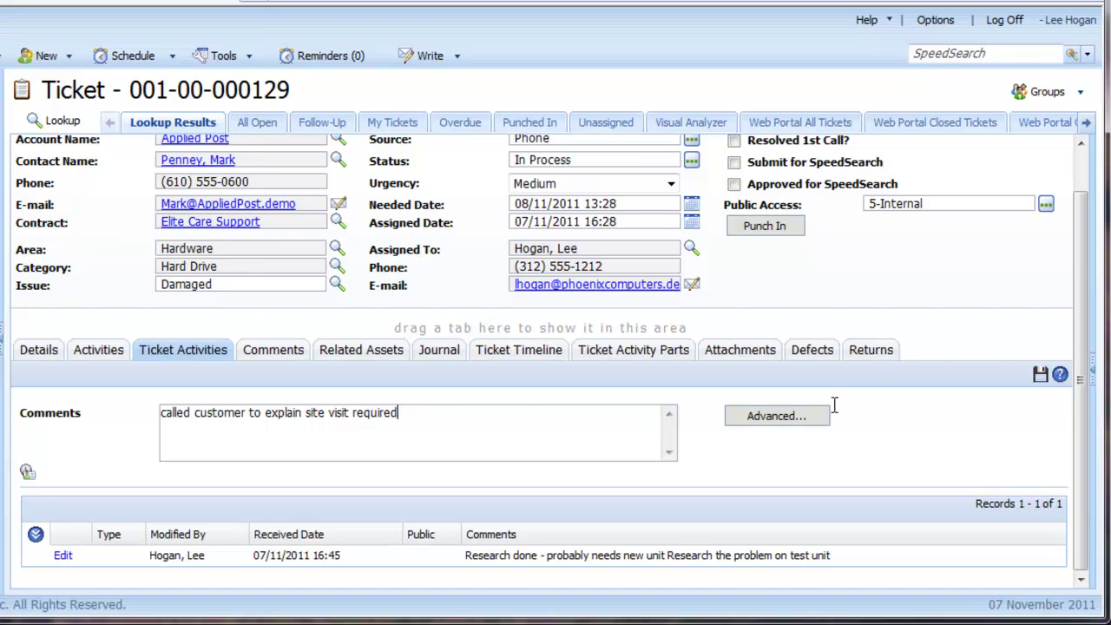
left_click(1040, 375)
Step: Start a new activity commented 'Site visit to replace hard drive' in the full activity form
scroll(1087, 416, "down", 1)
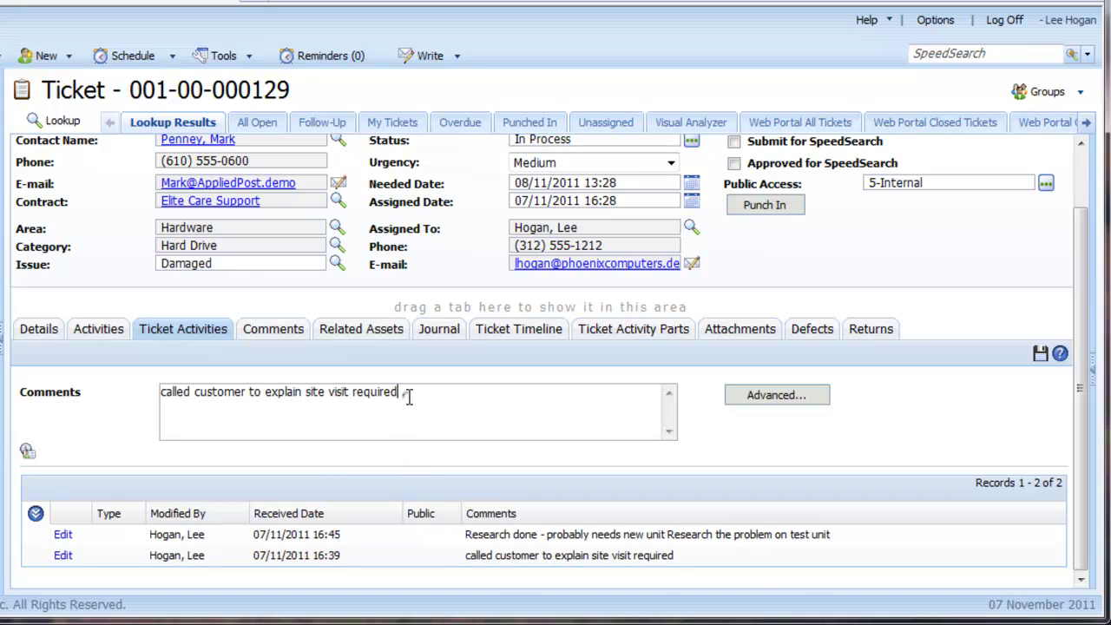
left_click_drag(404, 392, 165, 392)
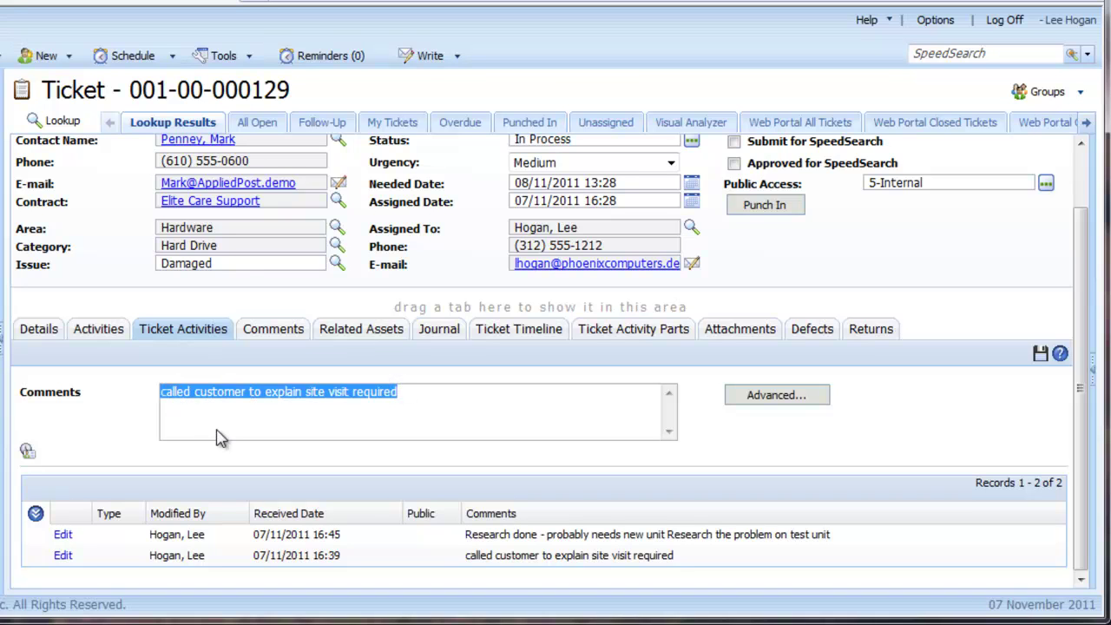
type("Site visit")
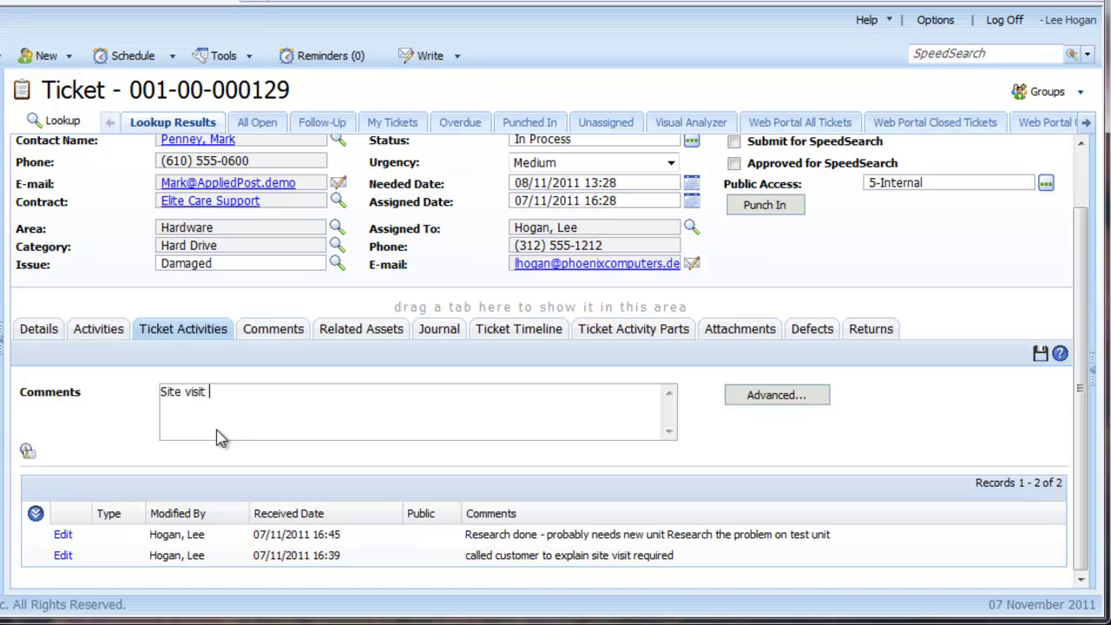
type(" to replace hard drive")
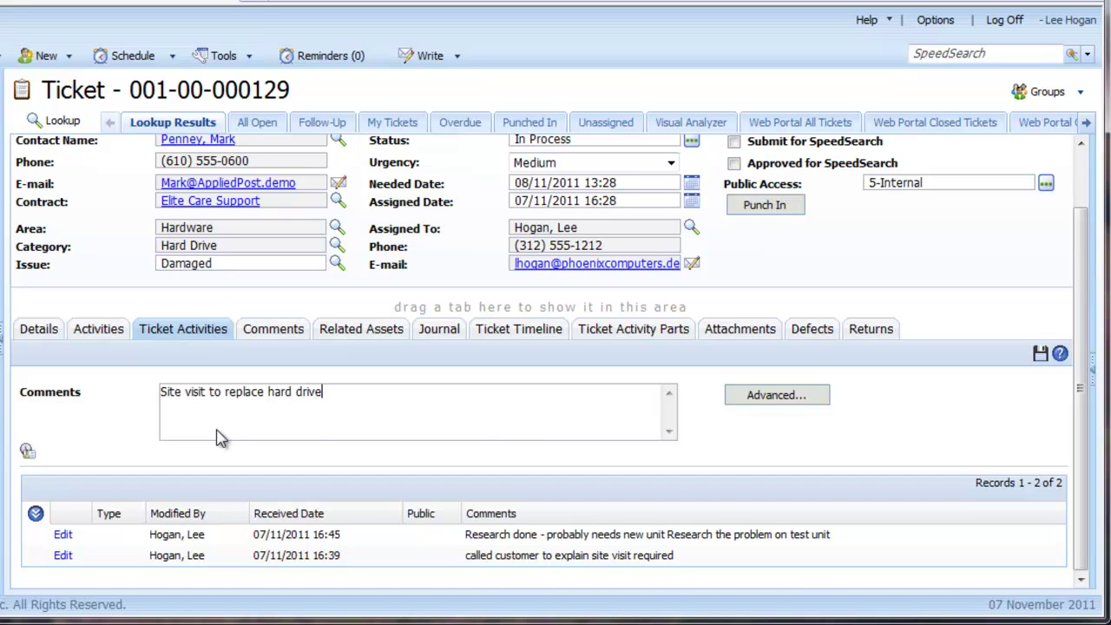
left_click(761, 399)
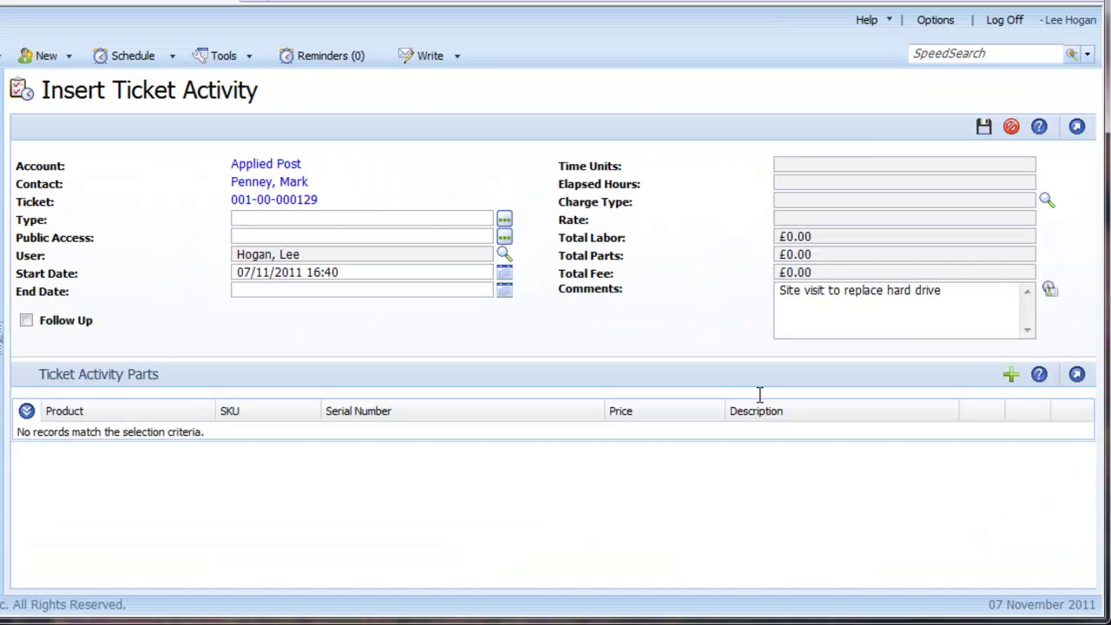
Step: Set the ticket activity type to On-Site
left_click(505, 219)
left_click_drag(483, 258, 485, 269)
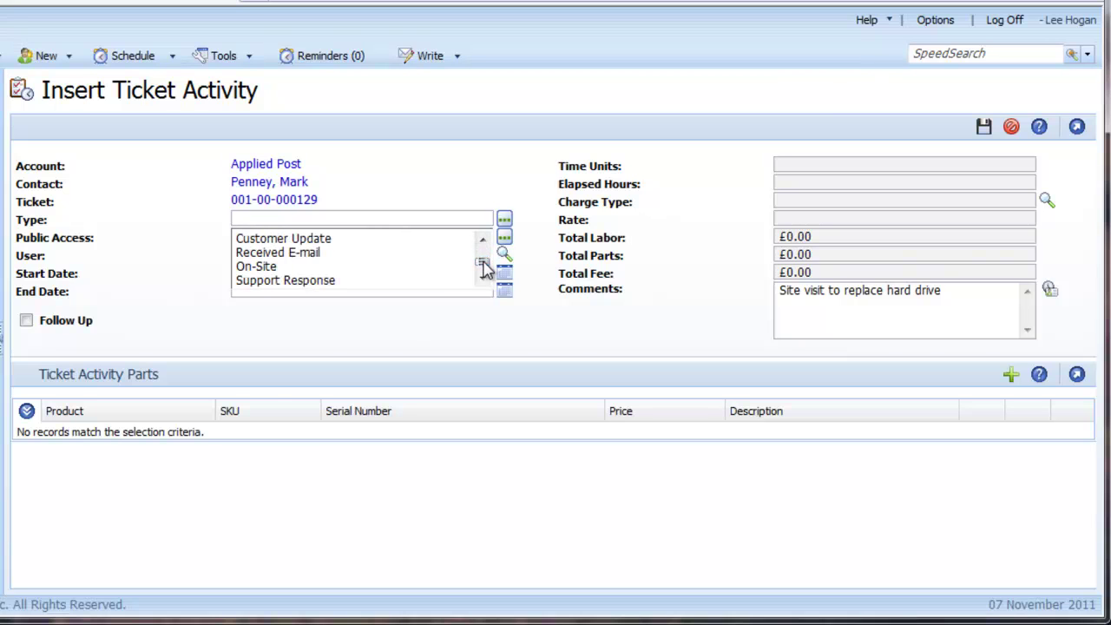
left_click(278, 267)
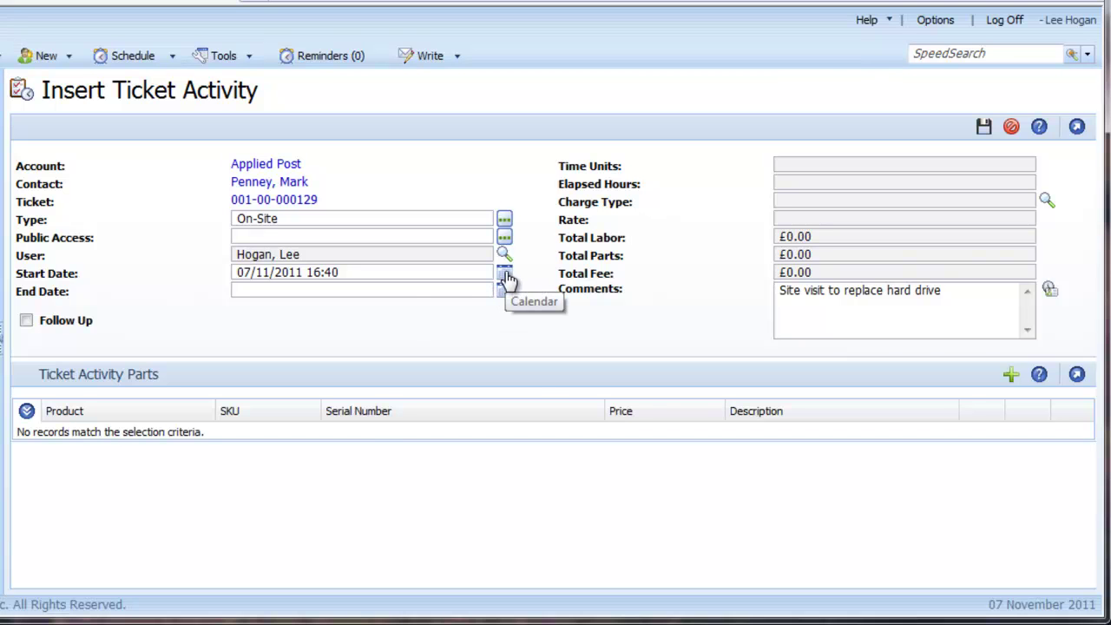
Step: Set the activity to start 07/11/2011 15:00 and end at the current time, 16:41
left_click(506, 276)
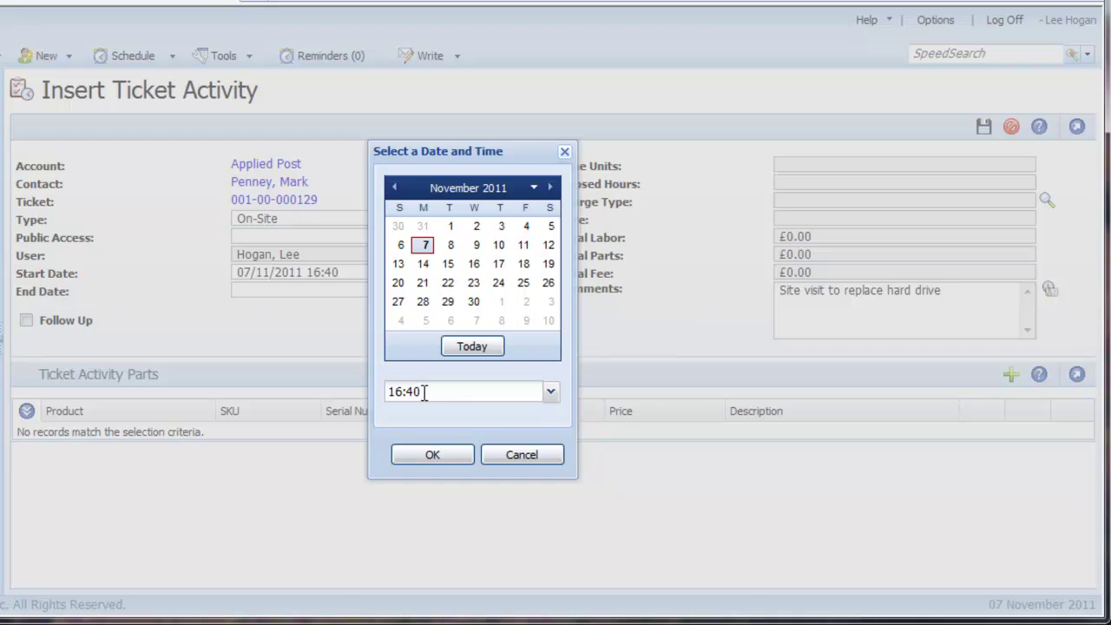
left_click_drag(425, 392, 387, 391)
type("15")
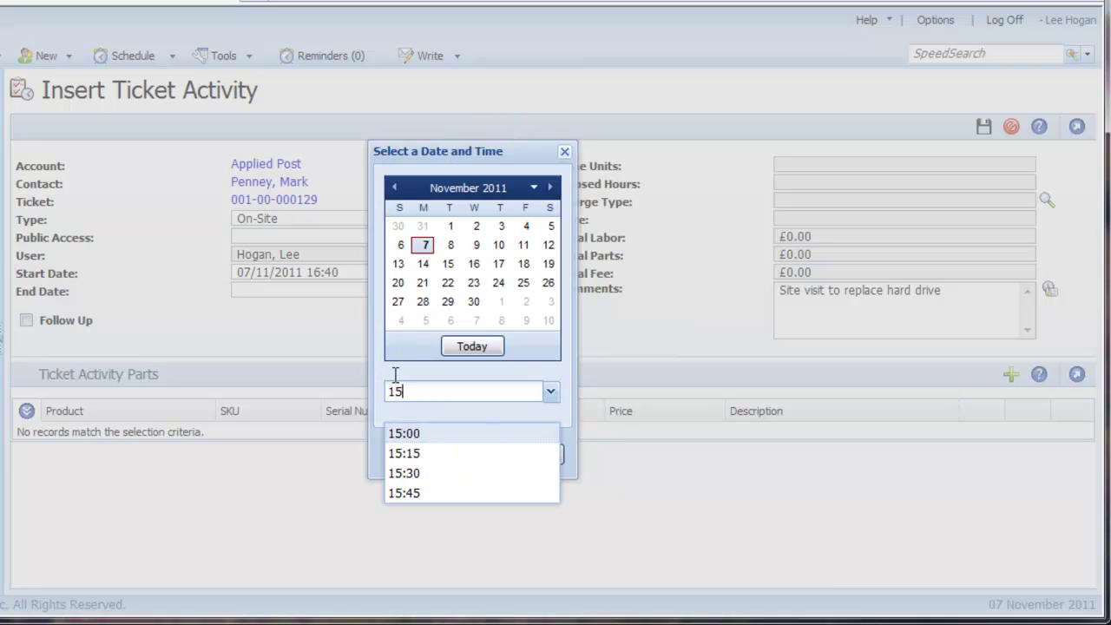
left_click(405, 435)
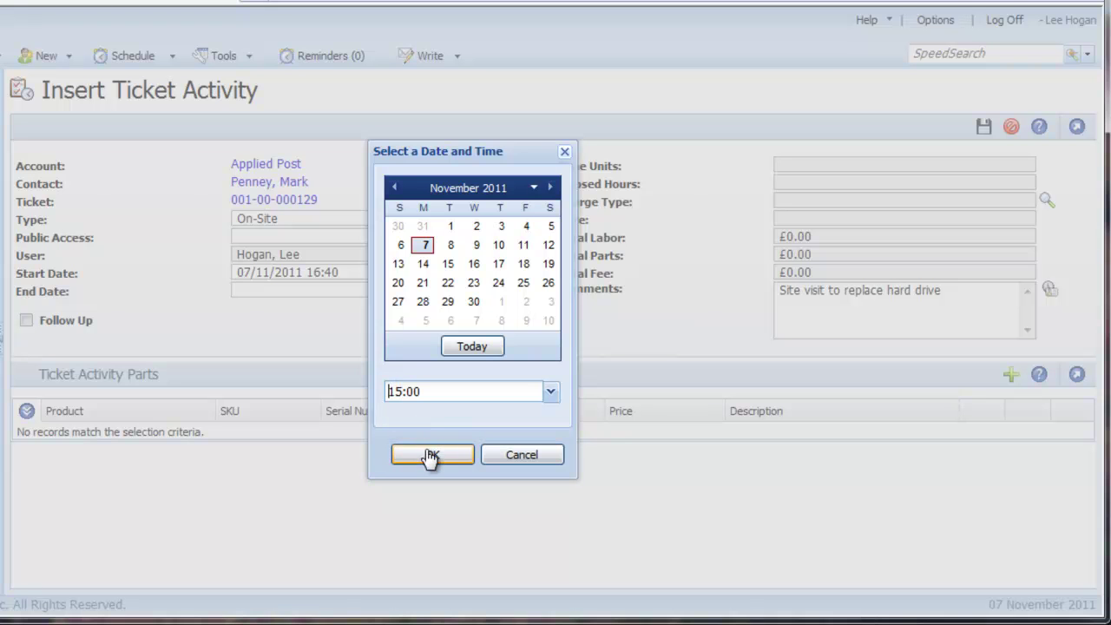
left_click(430, 455)
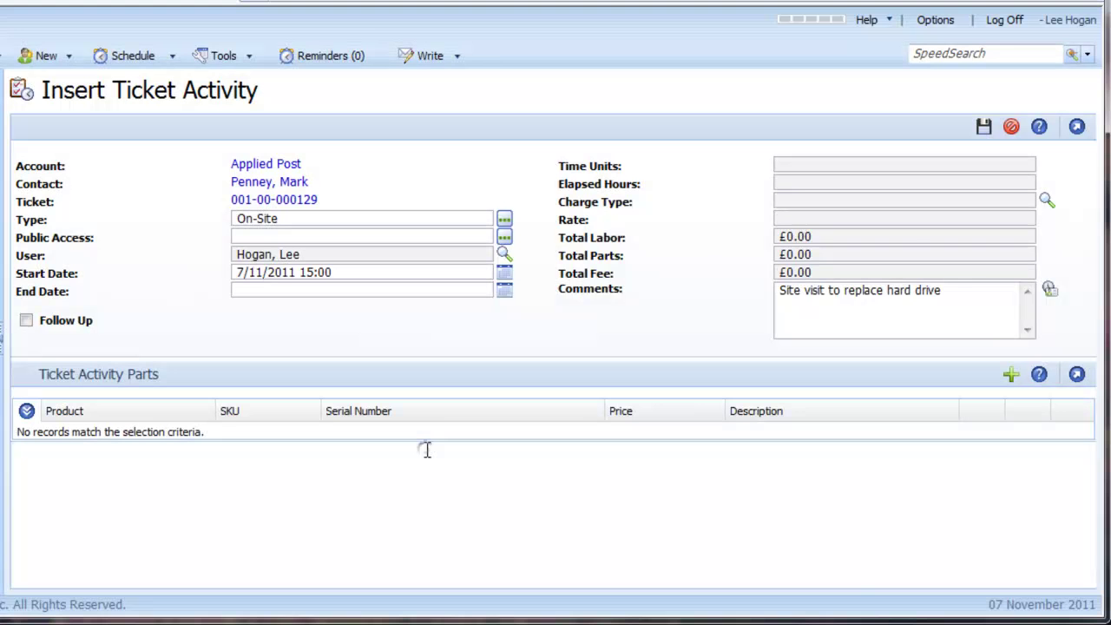
left_click(505, 293)
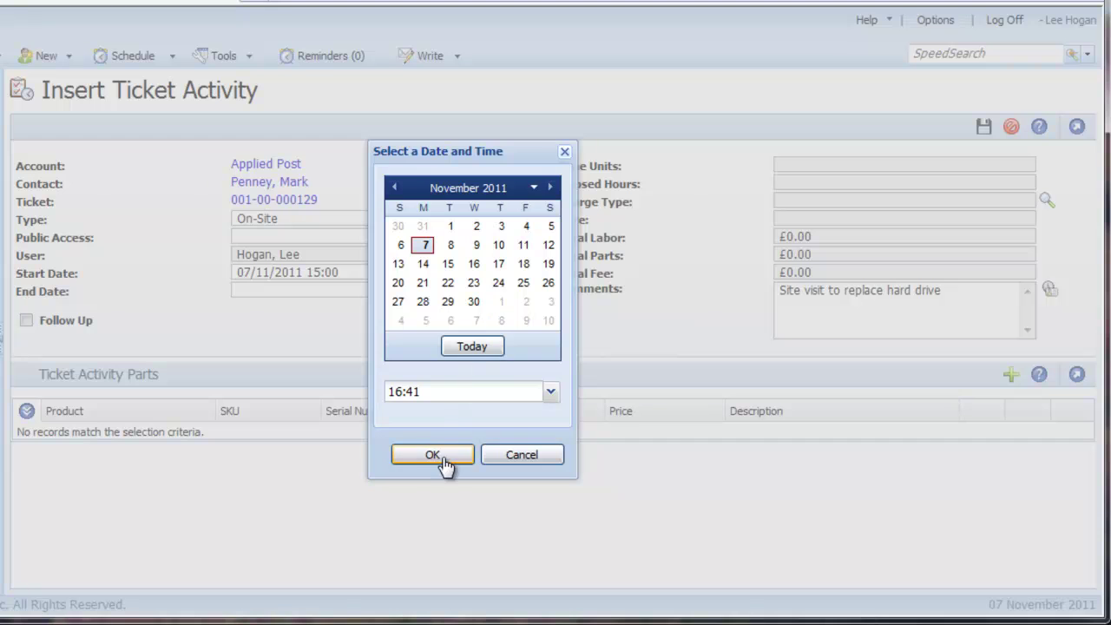
left_click(435, 455)
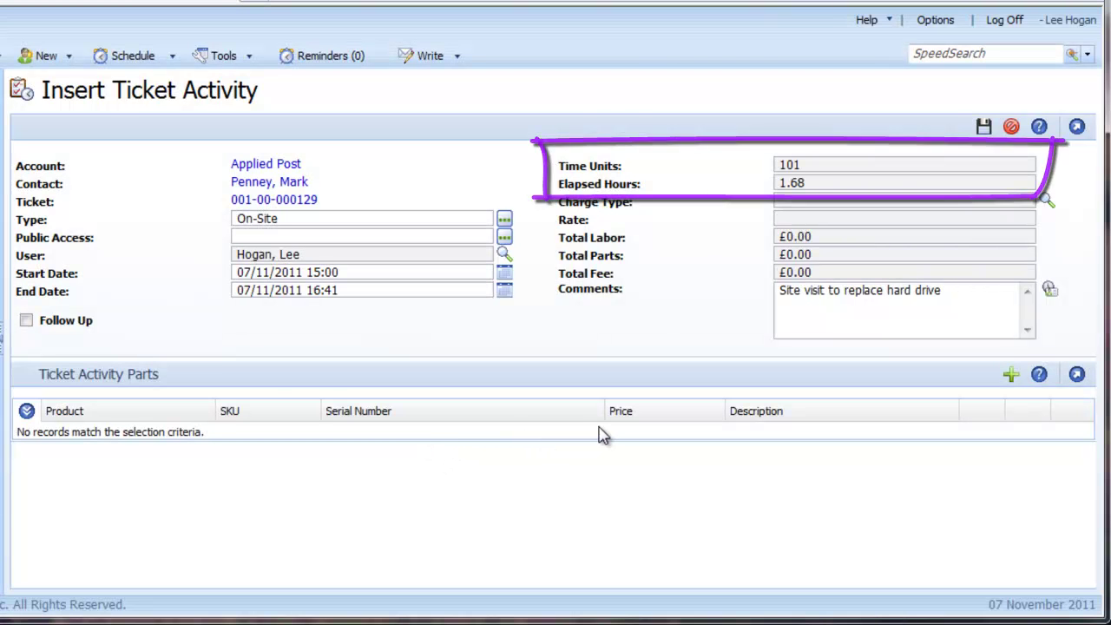
Step: Apply the On-site Installation rate of £125.00/hr, giving a £210.42 total fee
left_click(1047, 202)
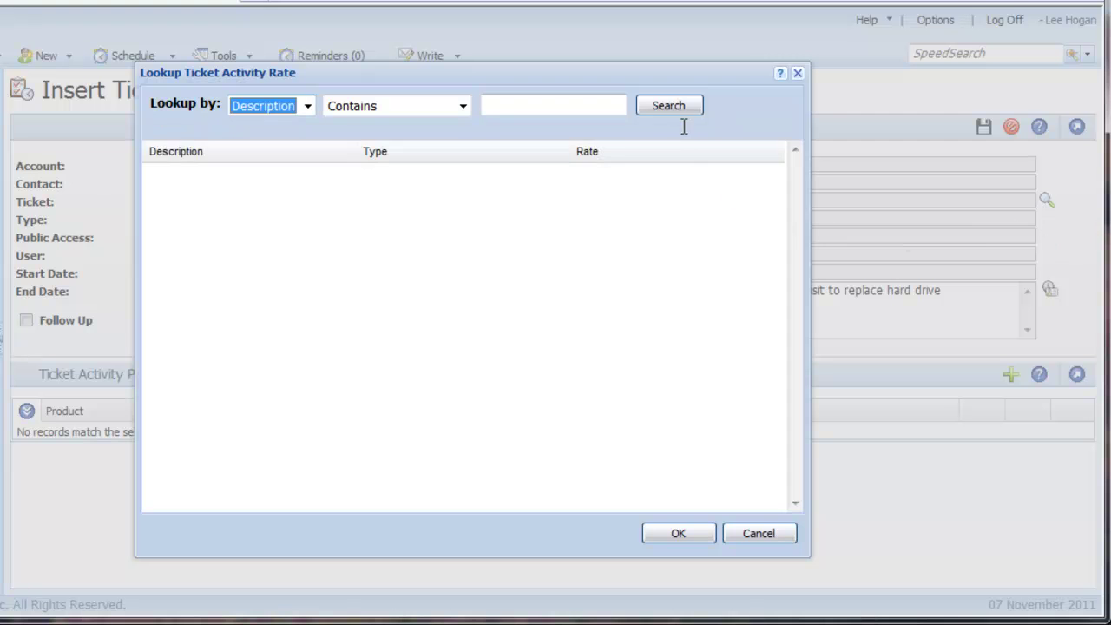
left_click(671, 109)
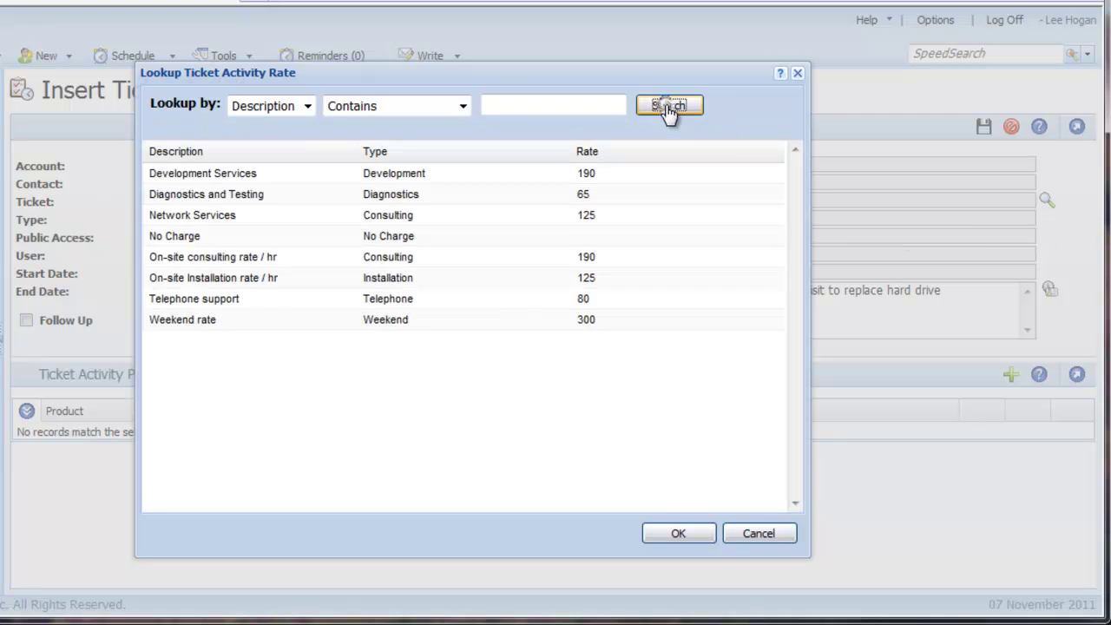
left_click(479, 278)
left_click(670, 537)
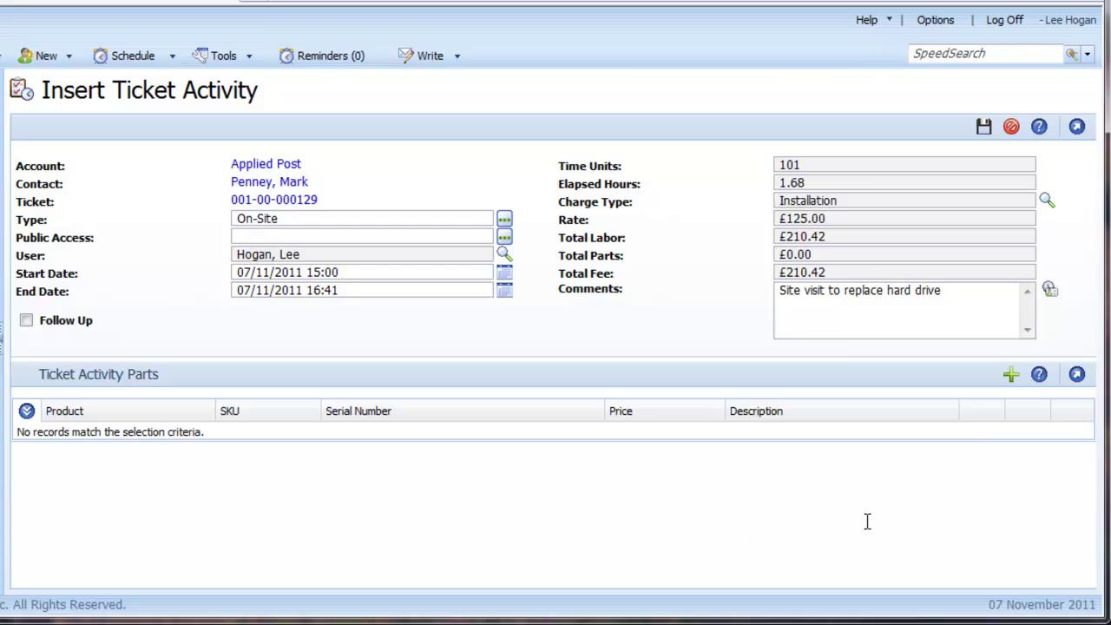
Step: Add the Spare Hard Drive (HD001) part, found by name search 'hard', to the activity
left_click(1012, 375)
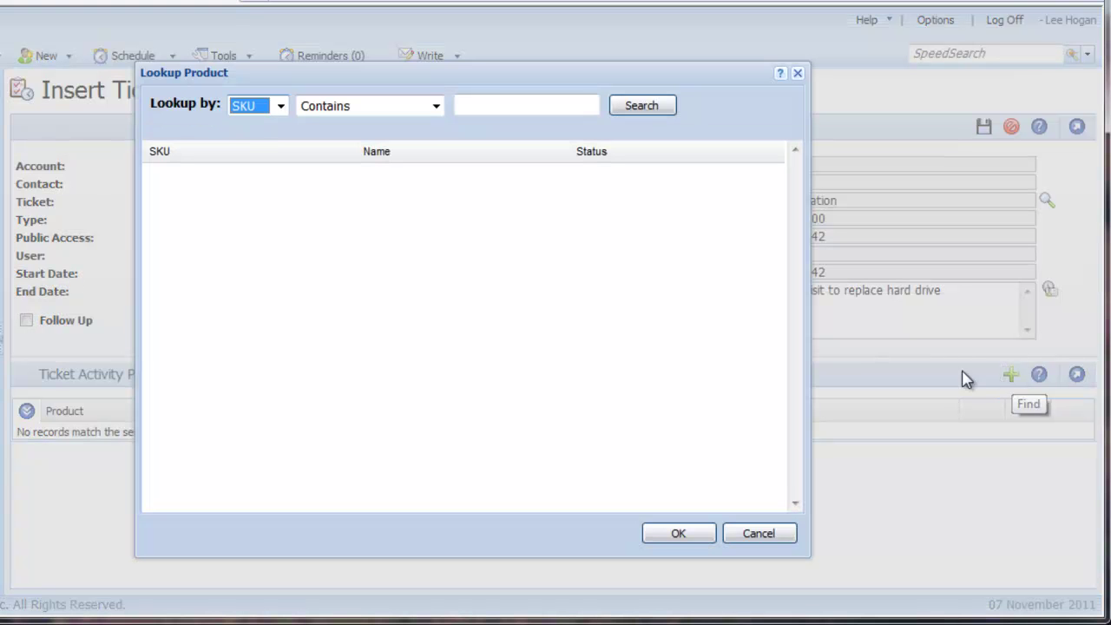
left_click(491, 108)
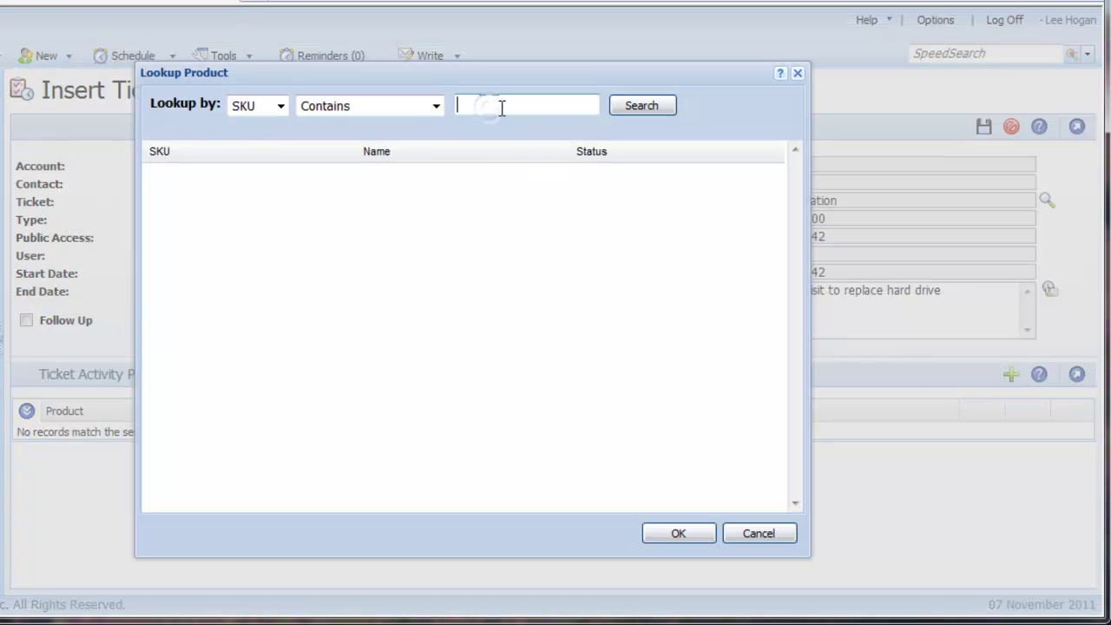
left_click(282, 109)
left_click(281, 141)
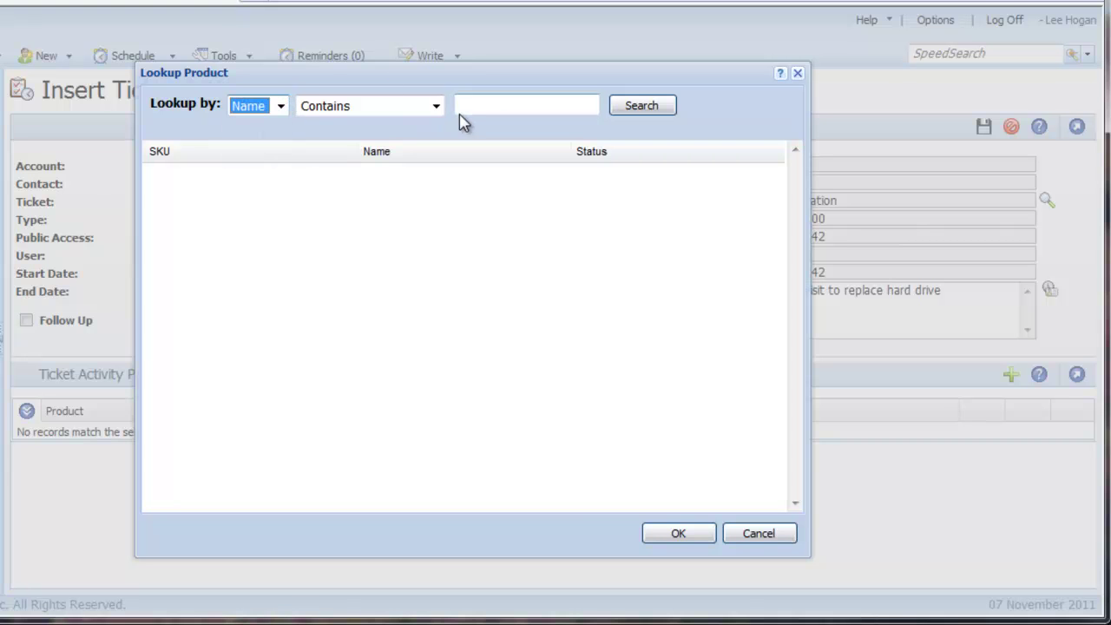
left_click(471, 107)
type("ha")
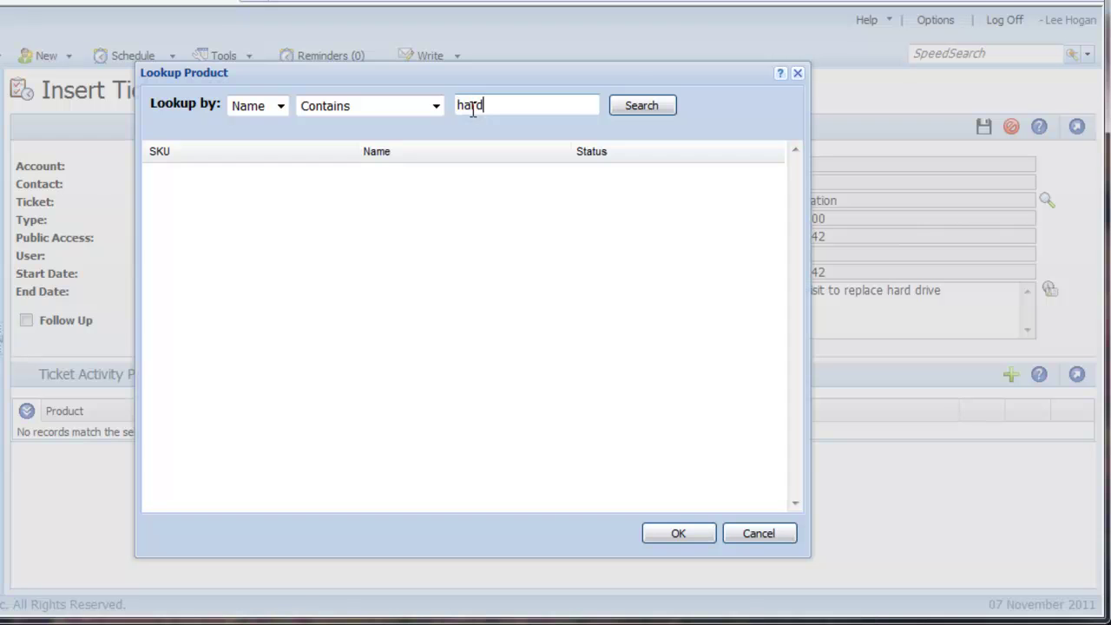
type("rd")
left_click(647, 109)
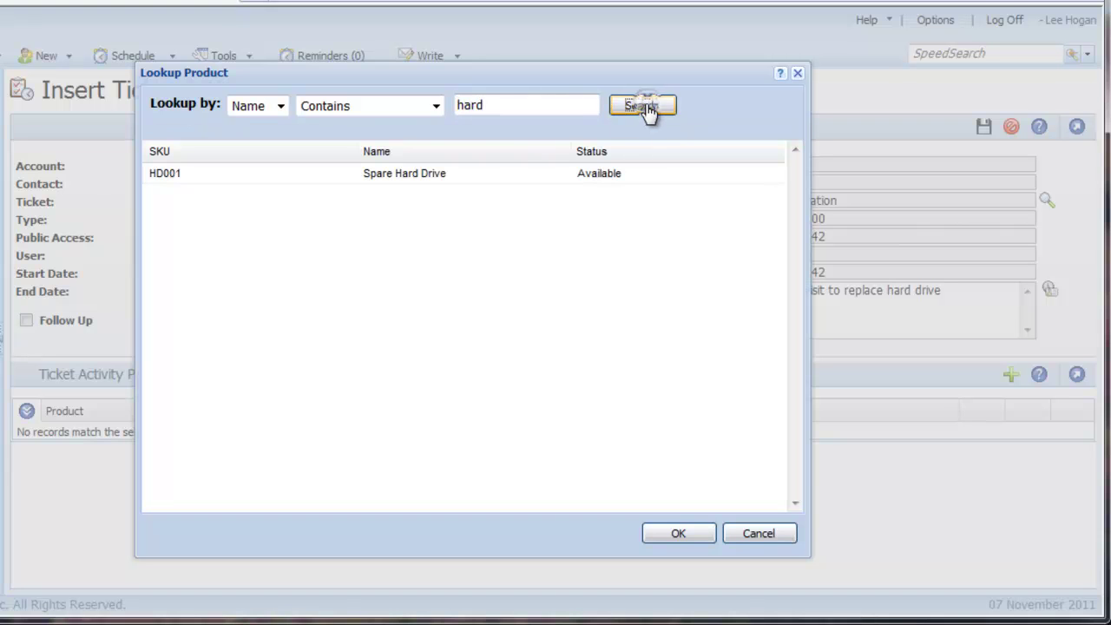
left_click(428, 174)
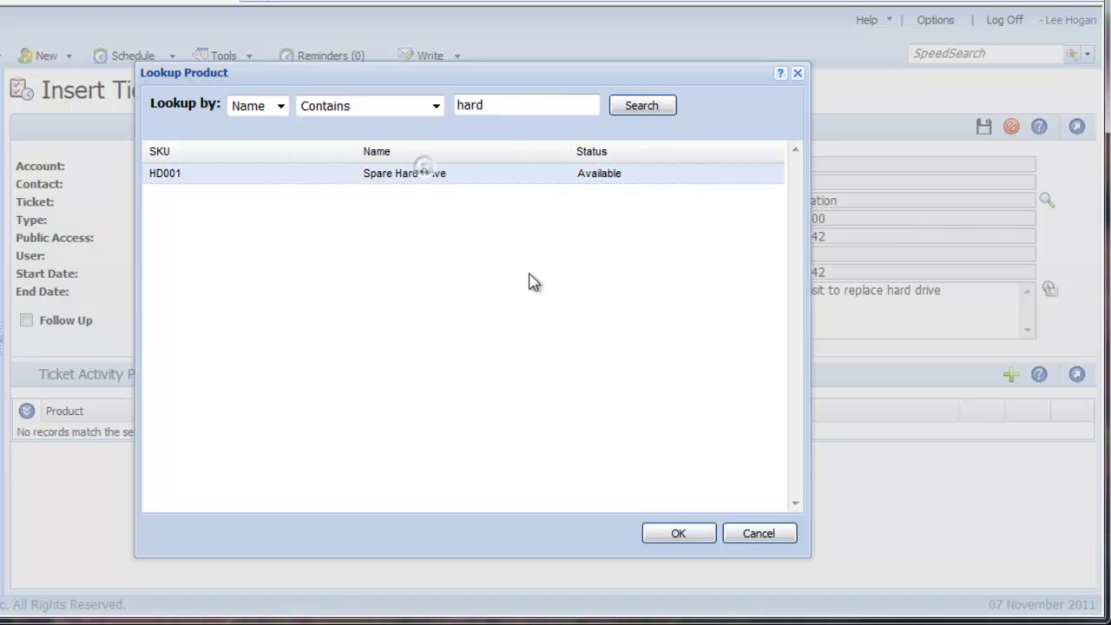
left_click(678, 533)
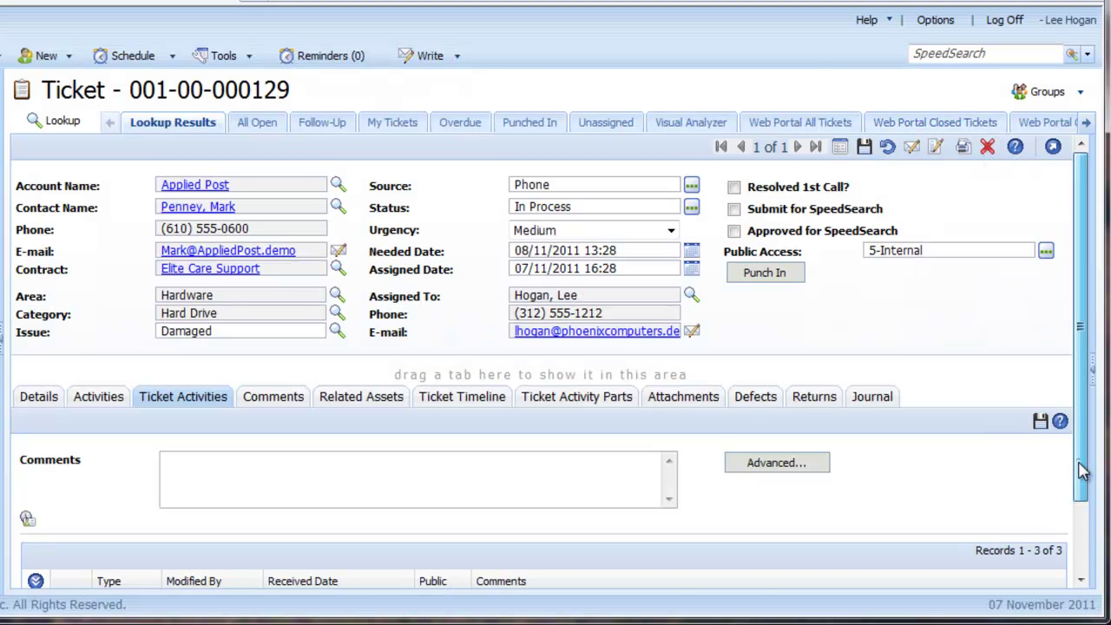
Step: Confirm the £50.00 Spare Hard Drive in Ticket Activity Parts, then view the Ticket Timeline
left_click_drag(1083, 484, 1083, 556)
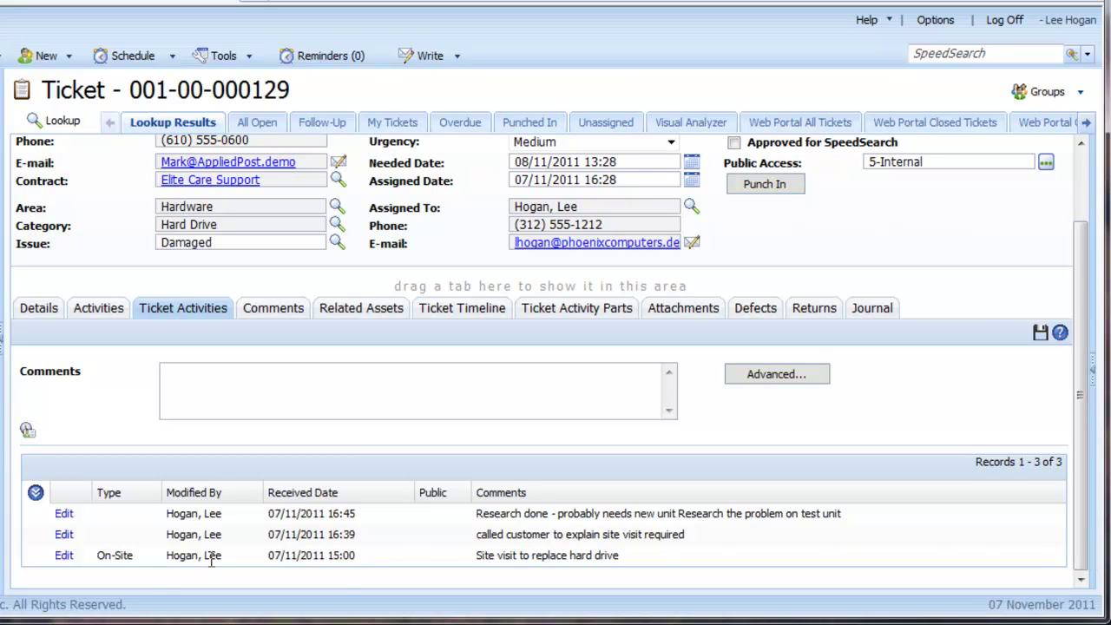
left_click(577, 309)
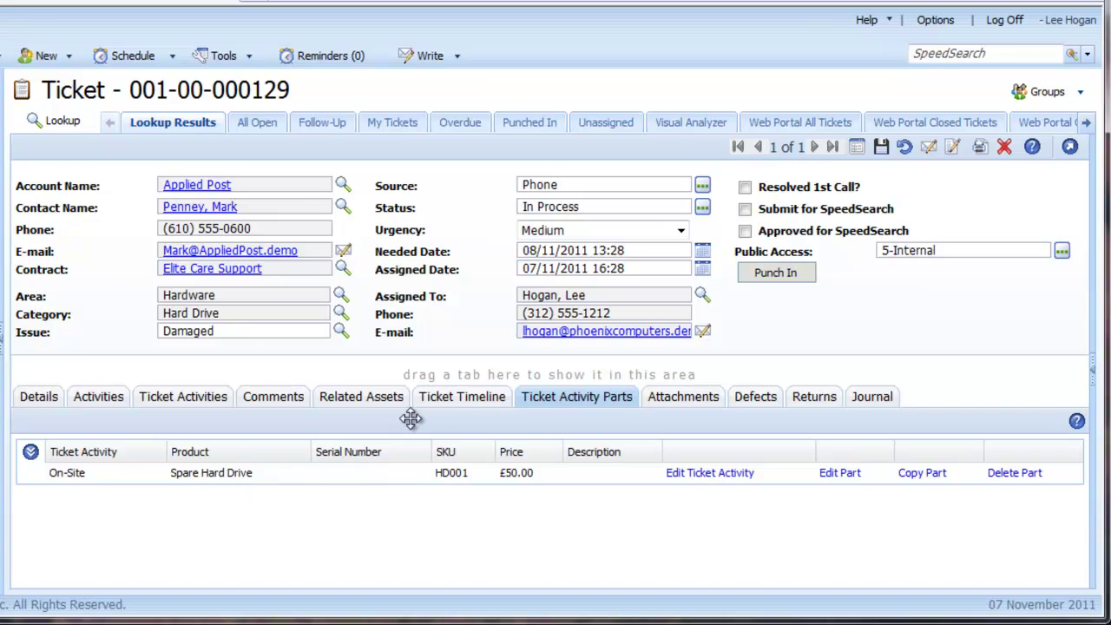
left_click(442, 402)
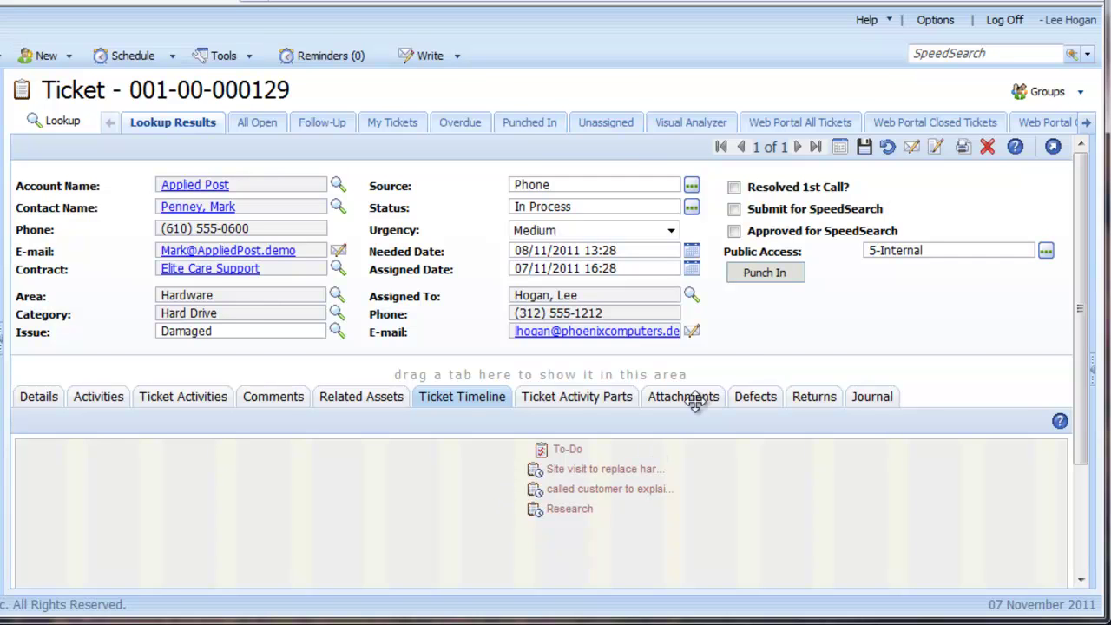
Step: Punch in and out on the ticket, then find the new 16:42 Timed row in Ticket Activities
left_click(763, 275)
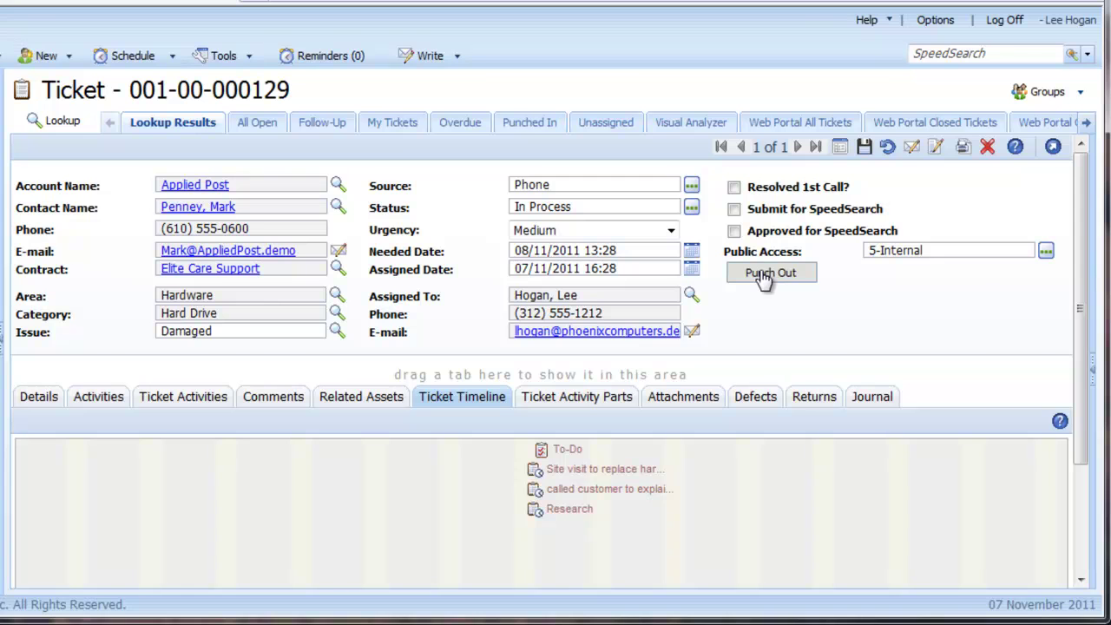
left_click(764, 274)
left_click(187, 401)
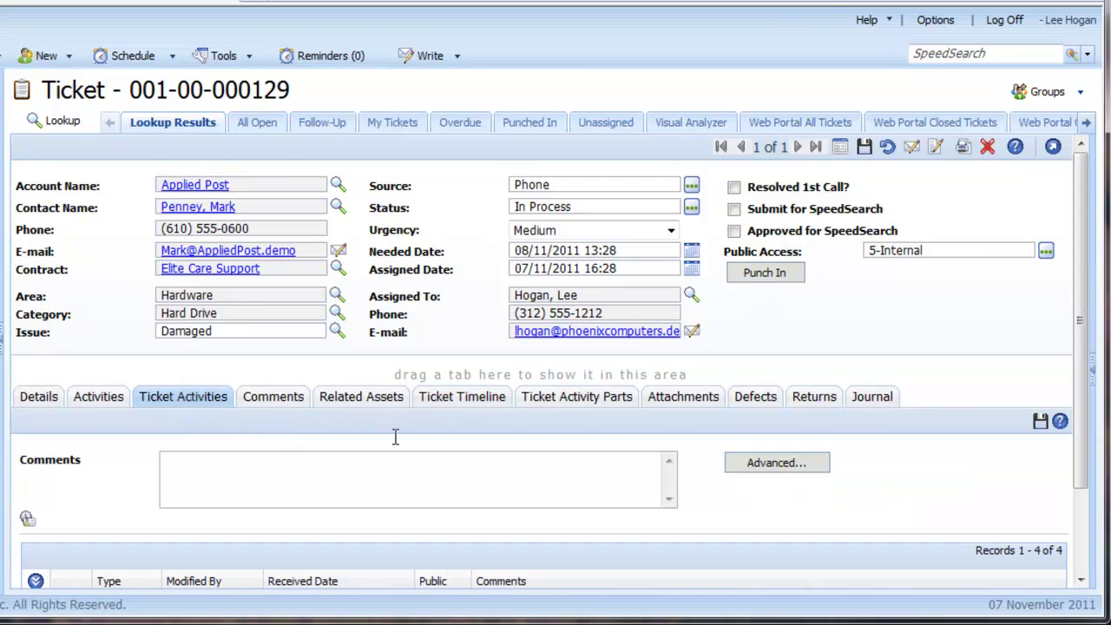
left_click_drag(1085, 417, 1091, 514)
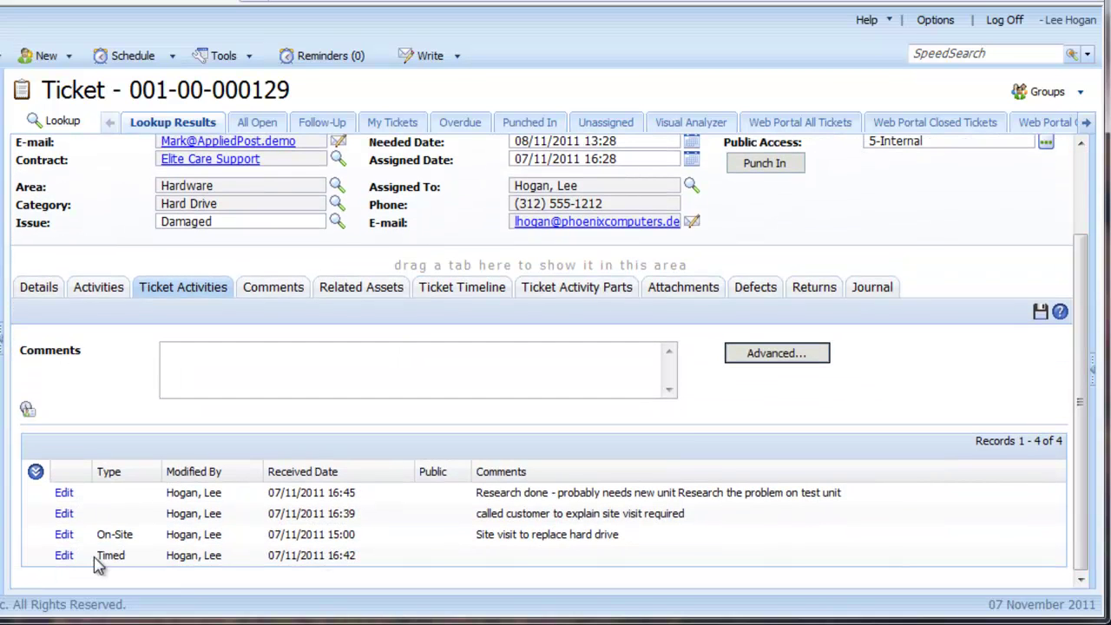
Step: Add the comment 'Phone call to confirm working' to the Timed activity and save it
left_click(63, 556)
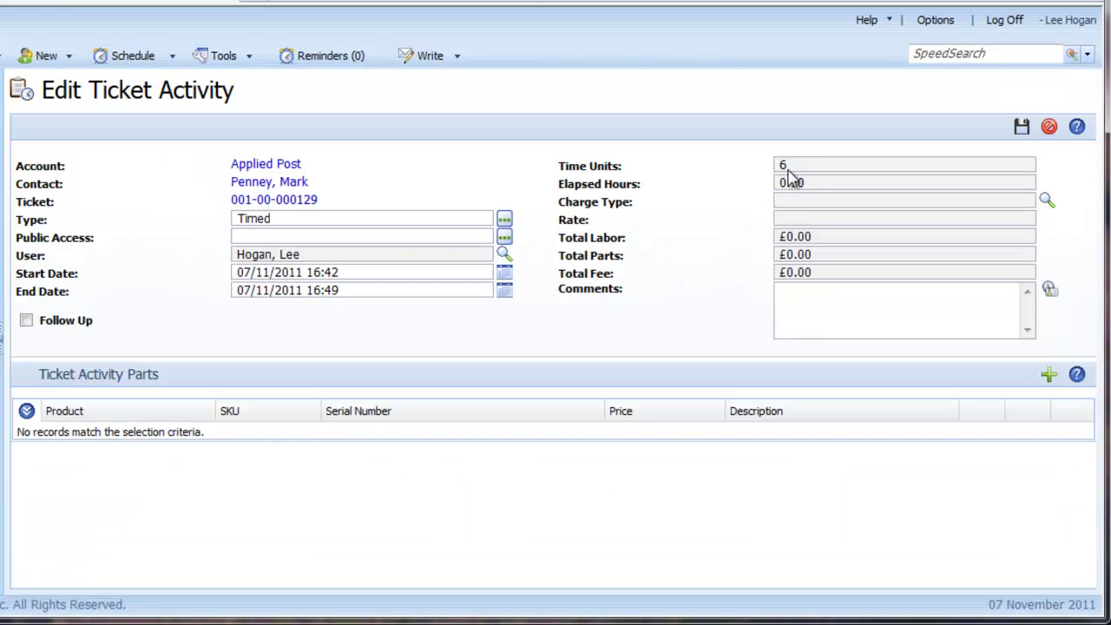
left_click(801, 304)
type("Phone call to confir")
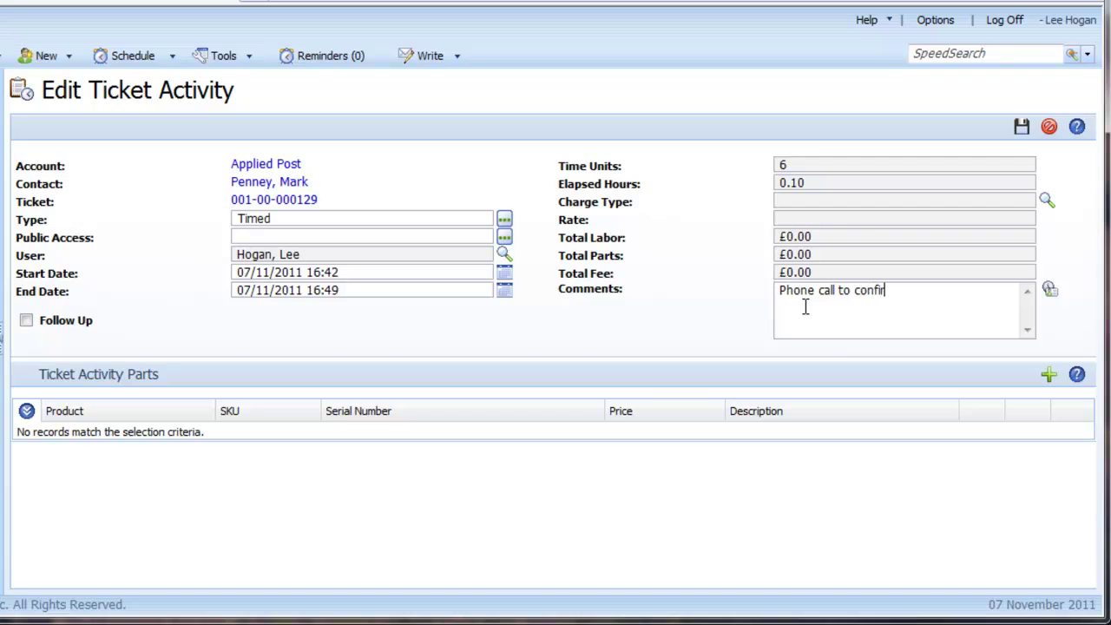
type("m working")
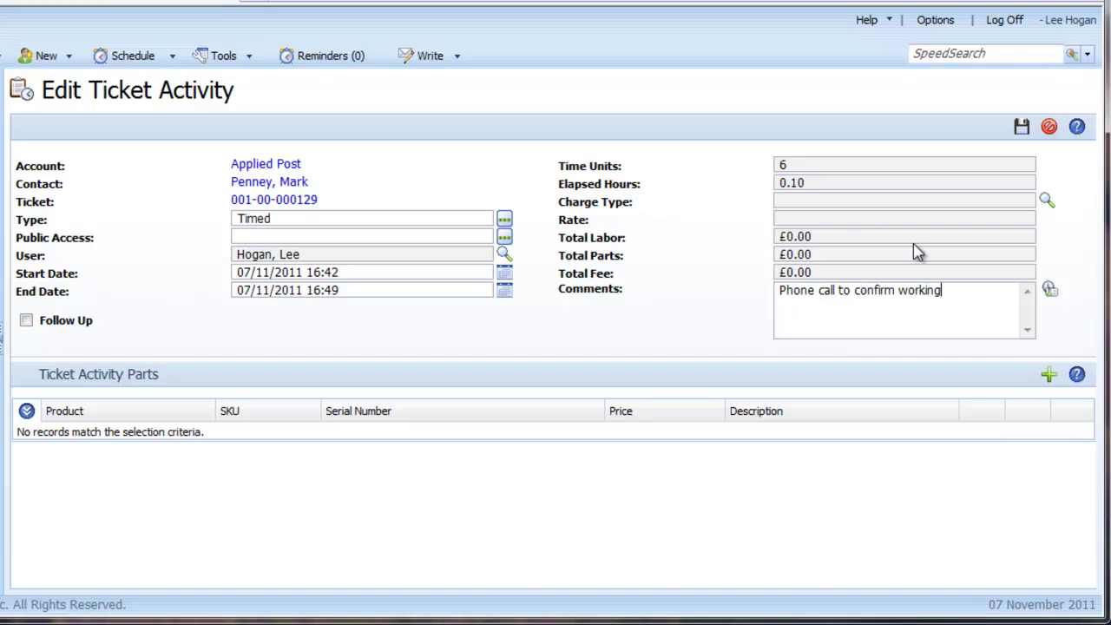
left_click(1022, 128)
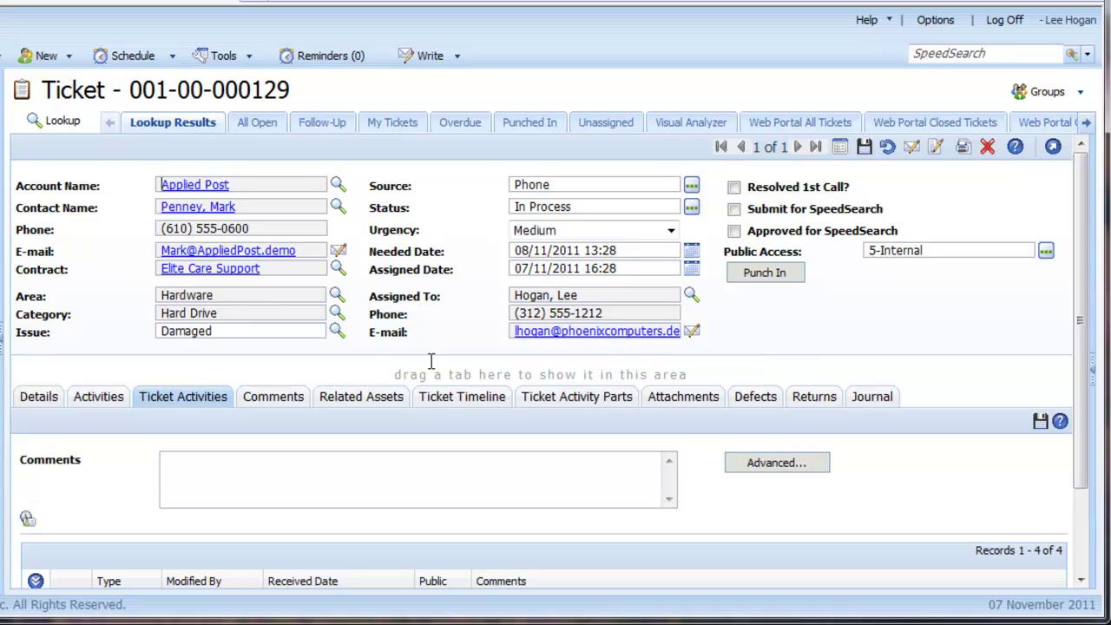
Step: Enter a timestamped resolution 'New hard drive fitted - unit works fine' on Details and save it
left_click(40, 401)
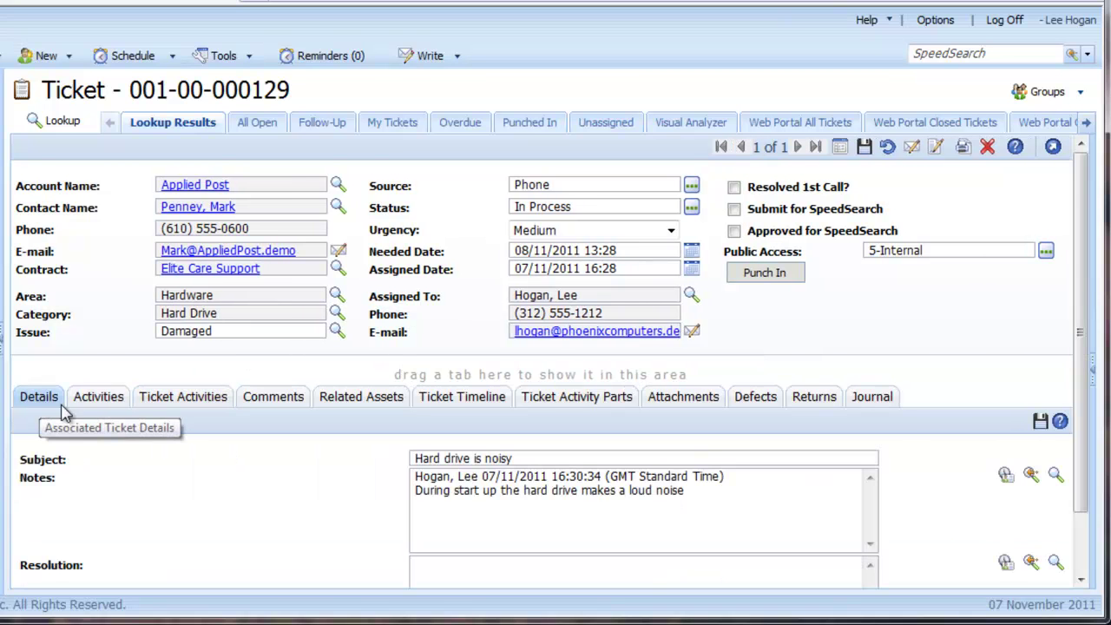
left_click(423, 559)
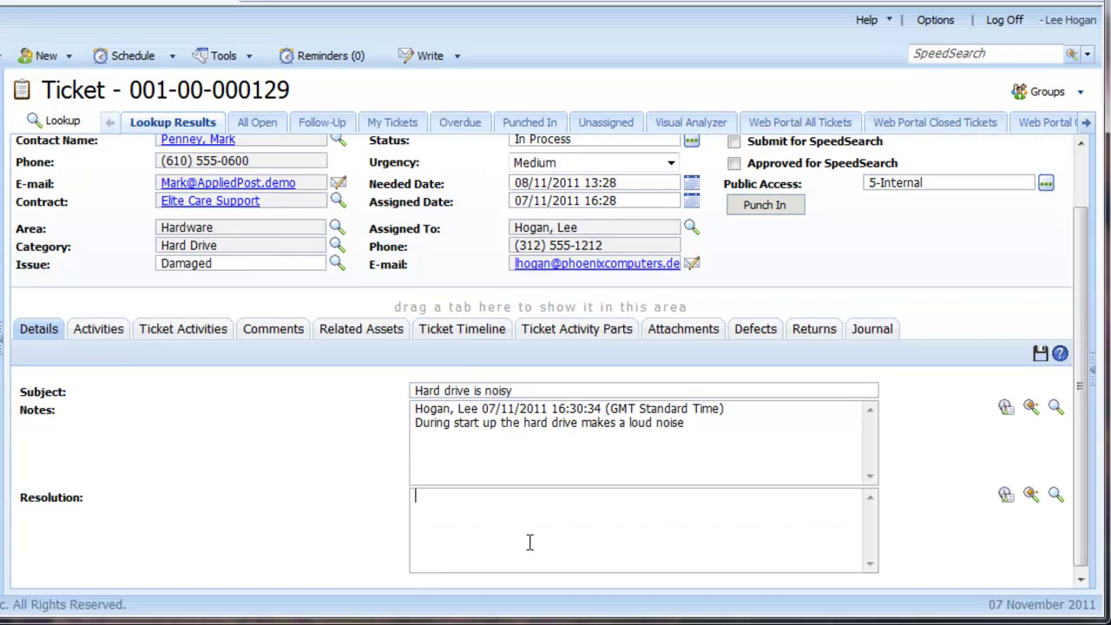
scroll(527, 540, "down", 2)
left_click(1006, 497)
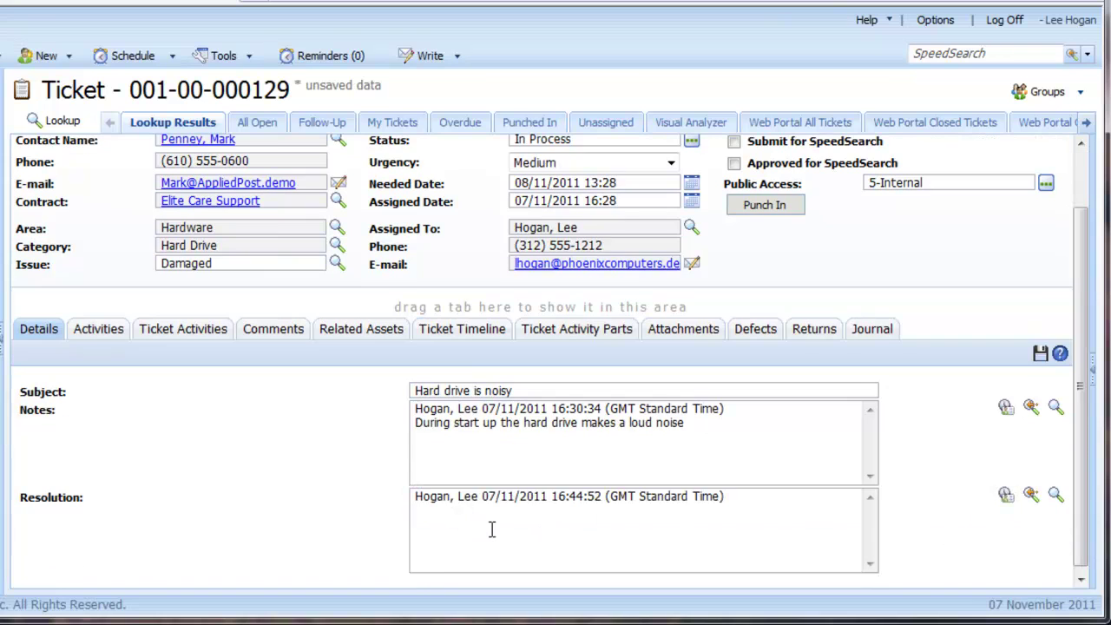
type("New hard drive fitted")
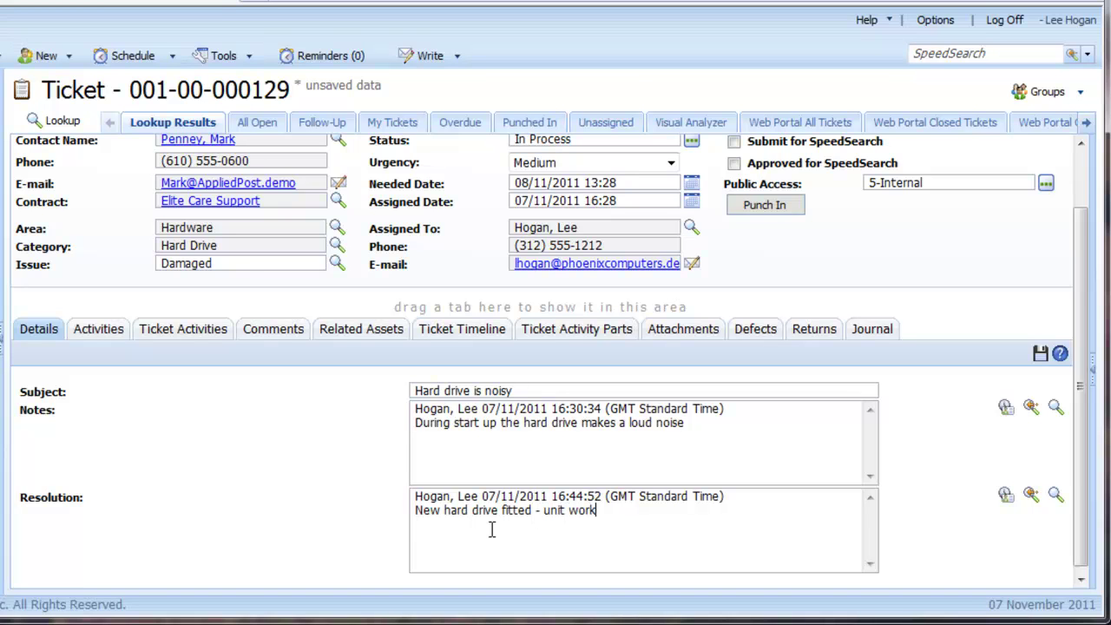
type("- unit works fines")
left_click(1041, 355)
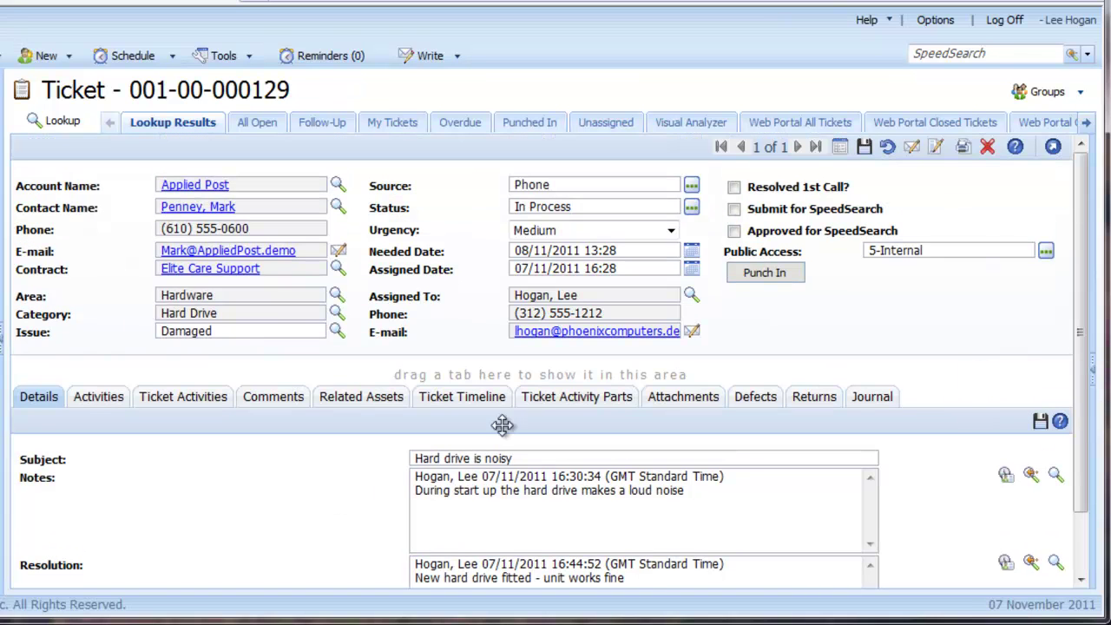
Step: Set the ticket status to Closed, save, and request an e-mail of ticket details to the contact
left_click(691, 208)
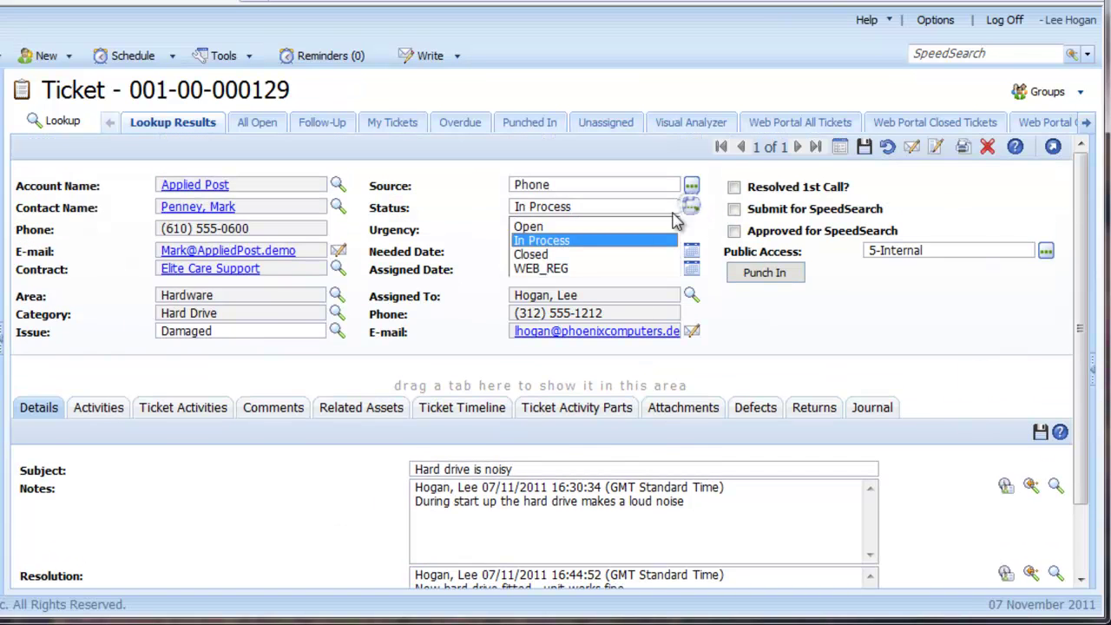
left_click(538, 253)
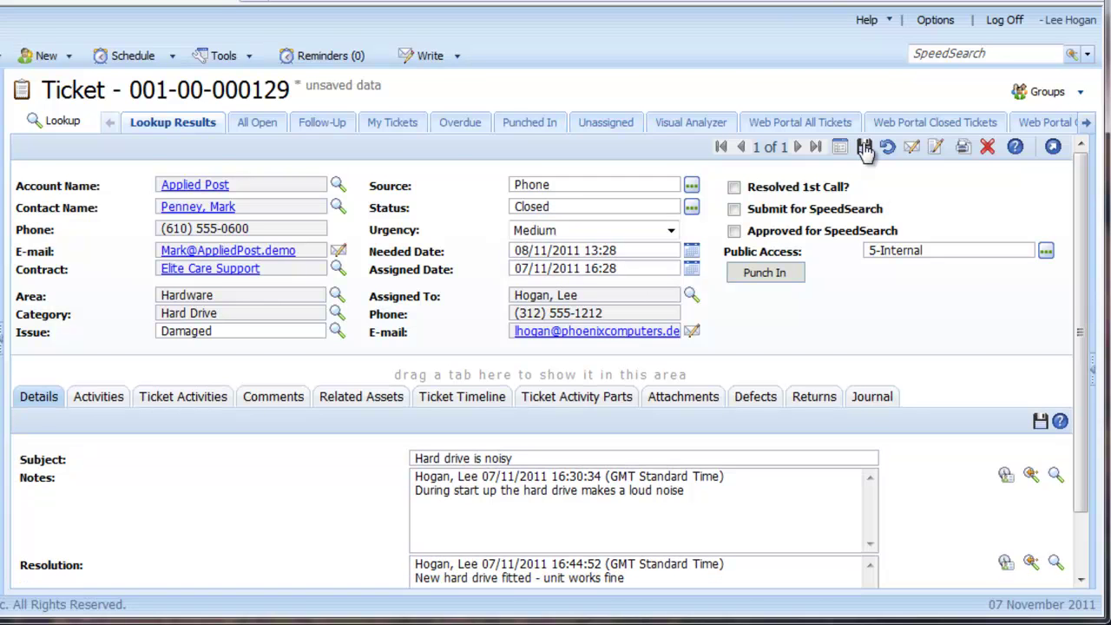
left_click(866, 149)
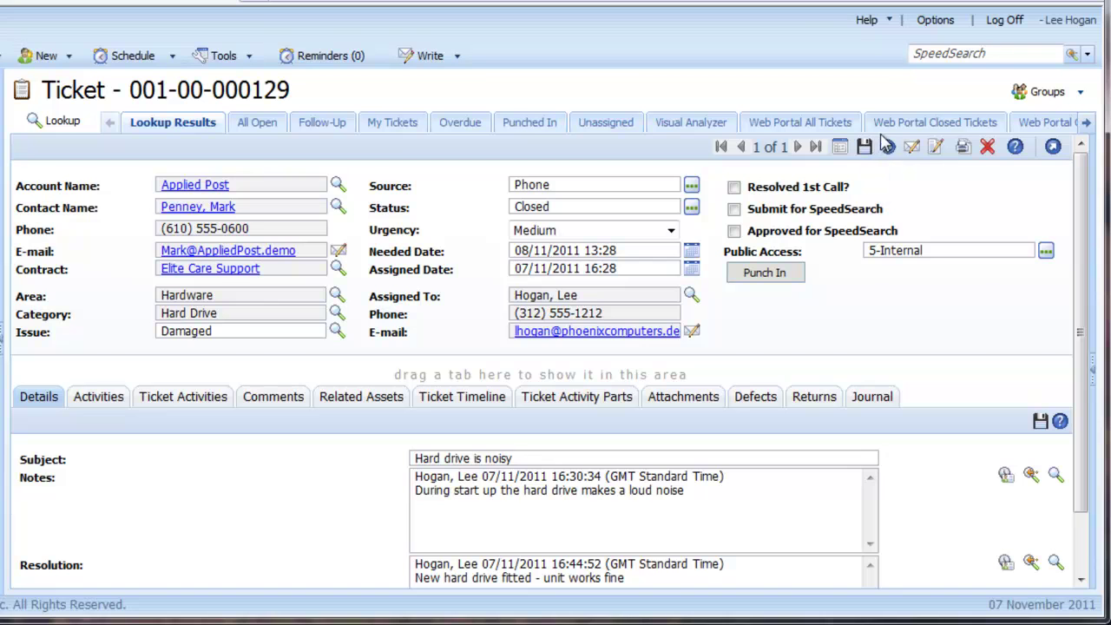
left_click(912, 149)
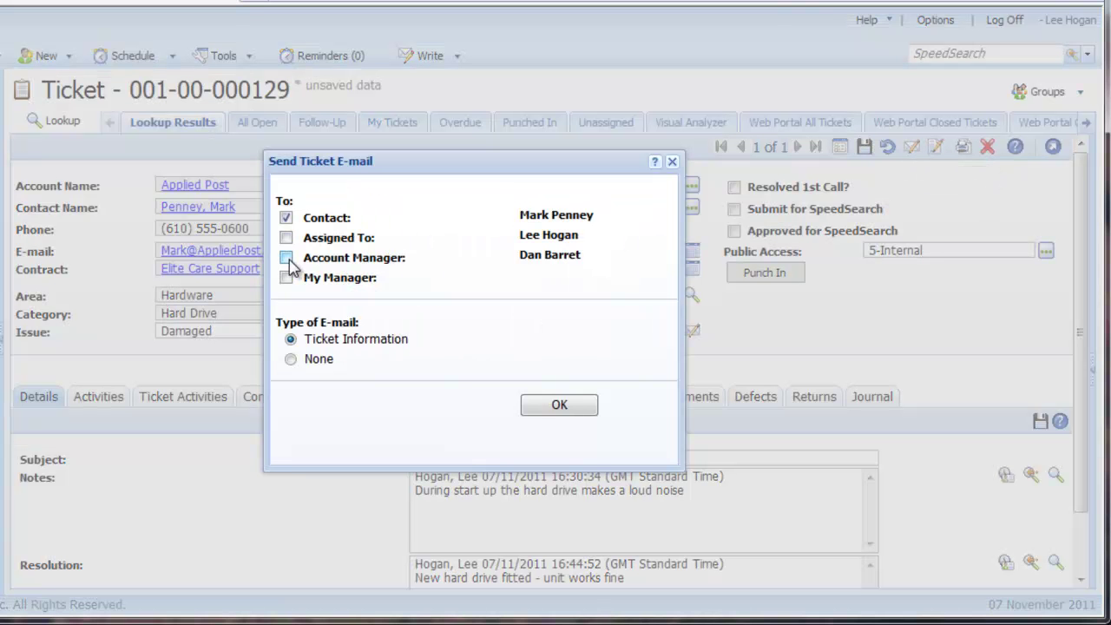
left_click(555, 406)
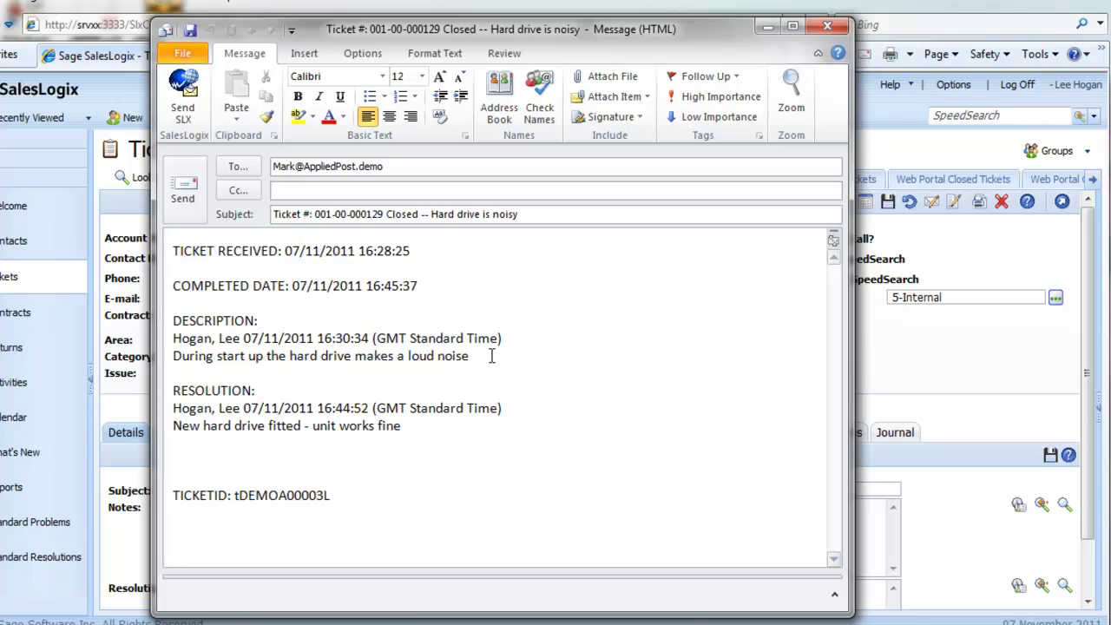
left_click(185, 104)
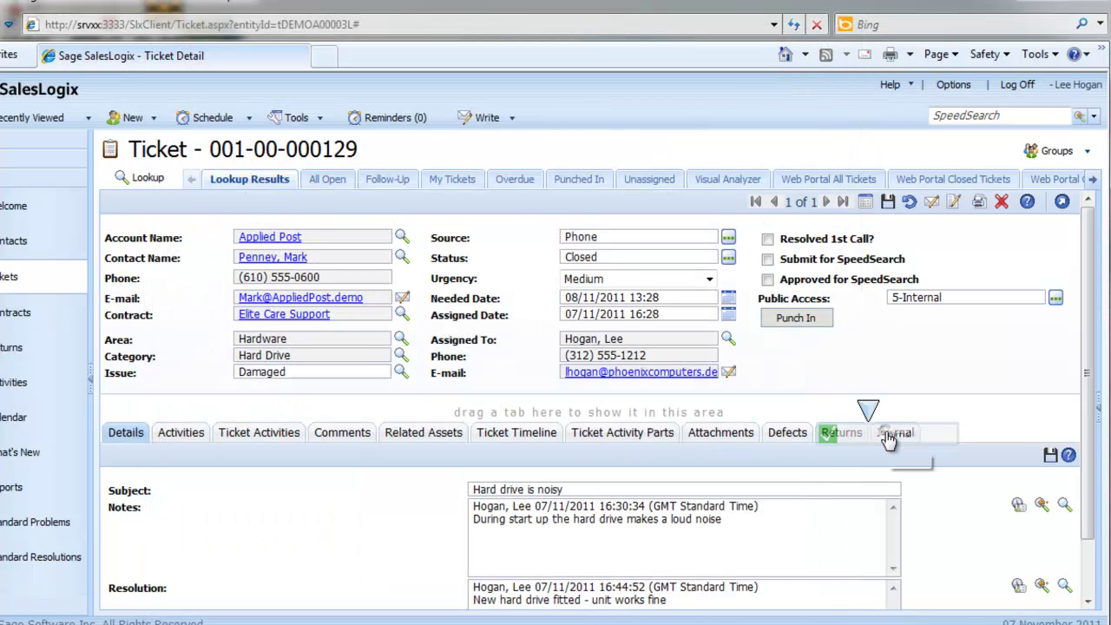
Step: Review the ticket's Journal audit trail down to the status change to Closed
left_click(894, 432)
scroll(718, 510, "down", 3)
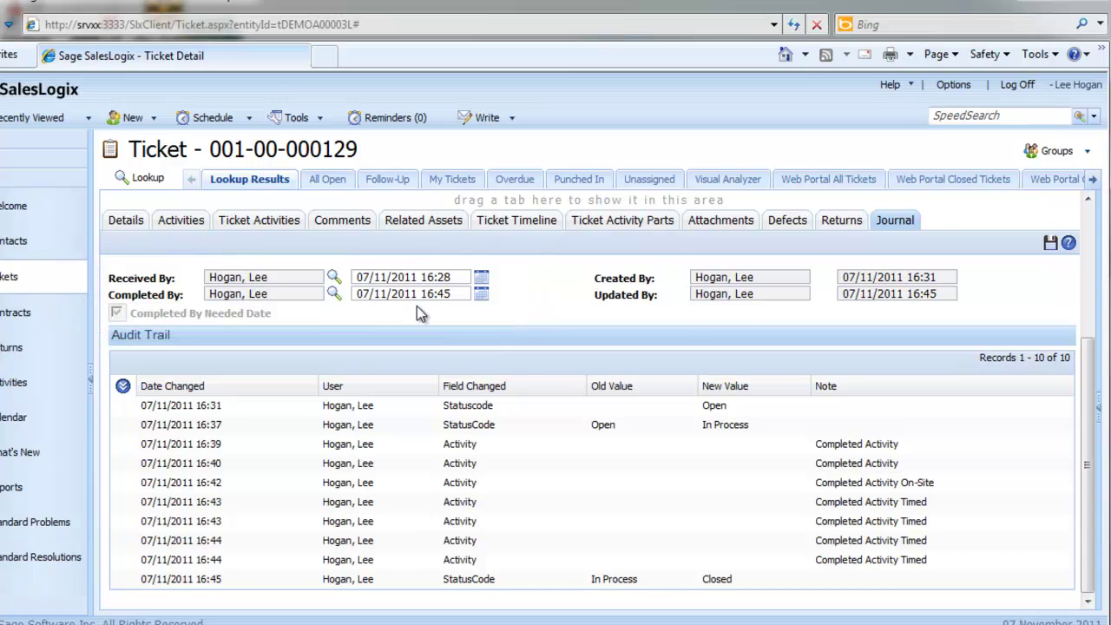
scroll(959, 276, "up", 3)
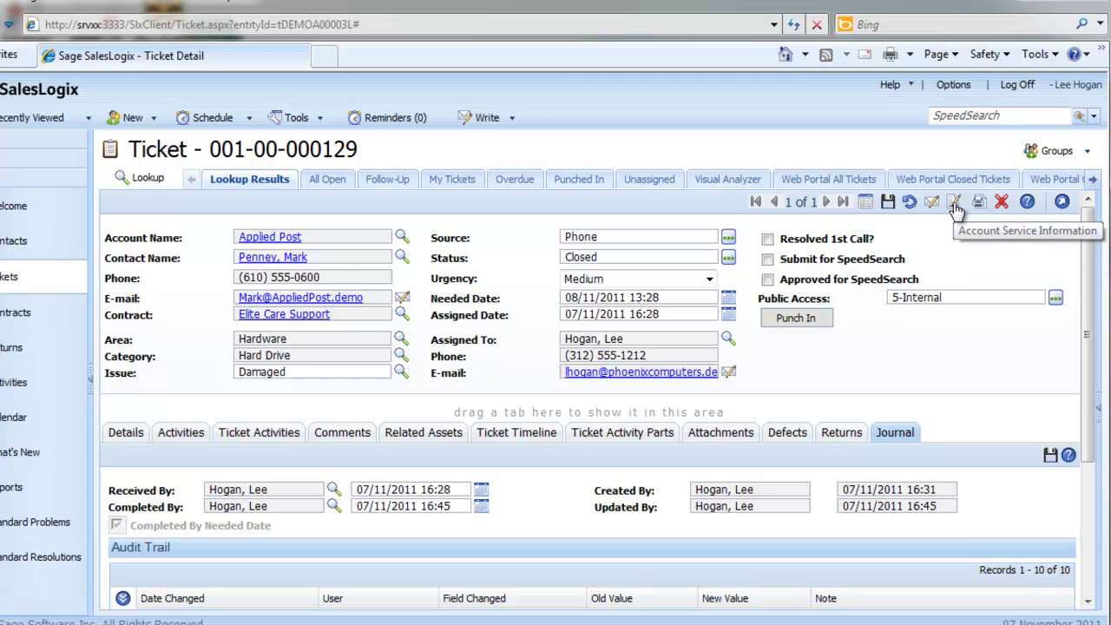
Step: Open Account Service Information to review Applied Post's active Elite Care contract
left_click(954, 205)
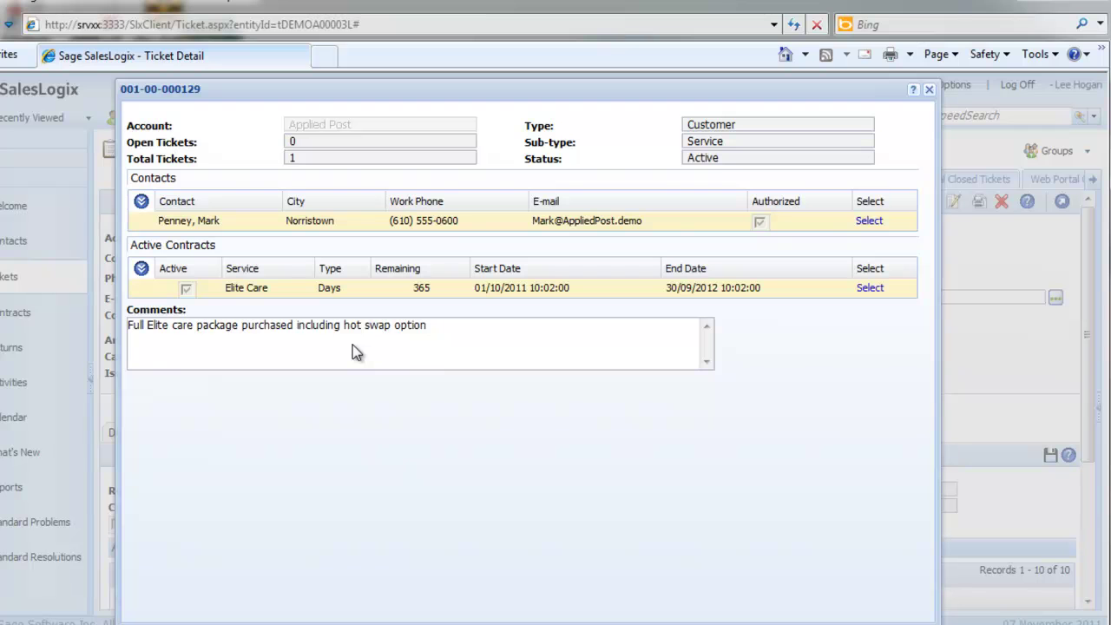
left_click(930, 90)
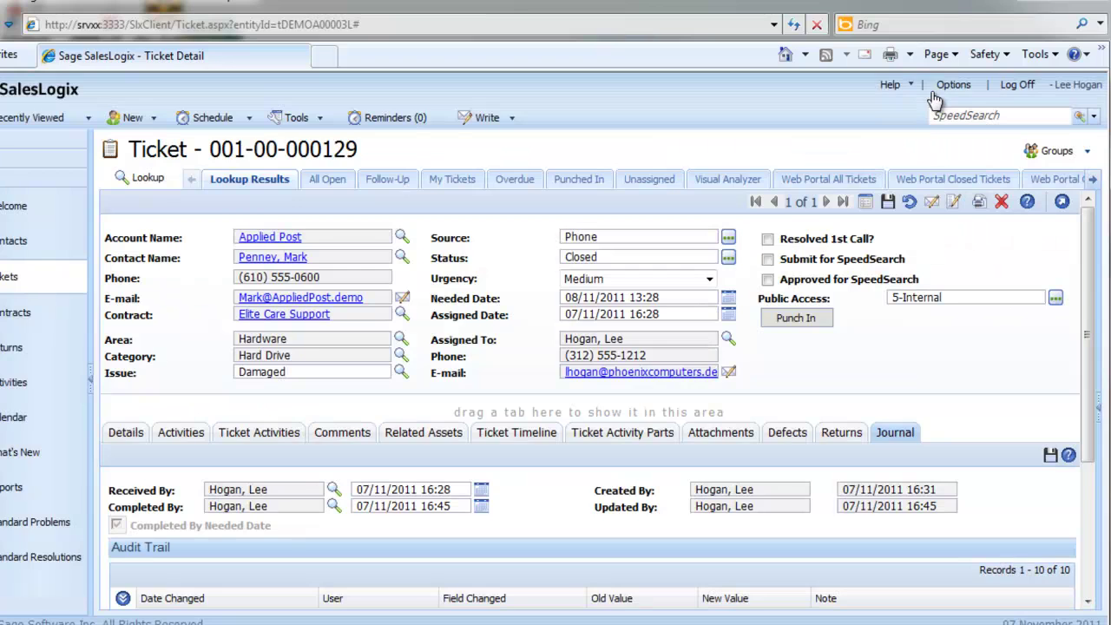